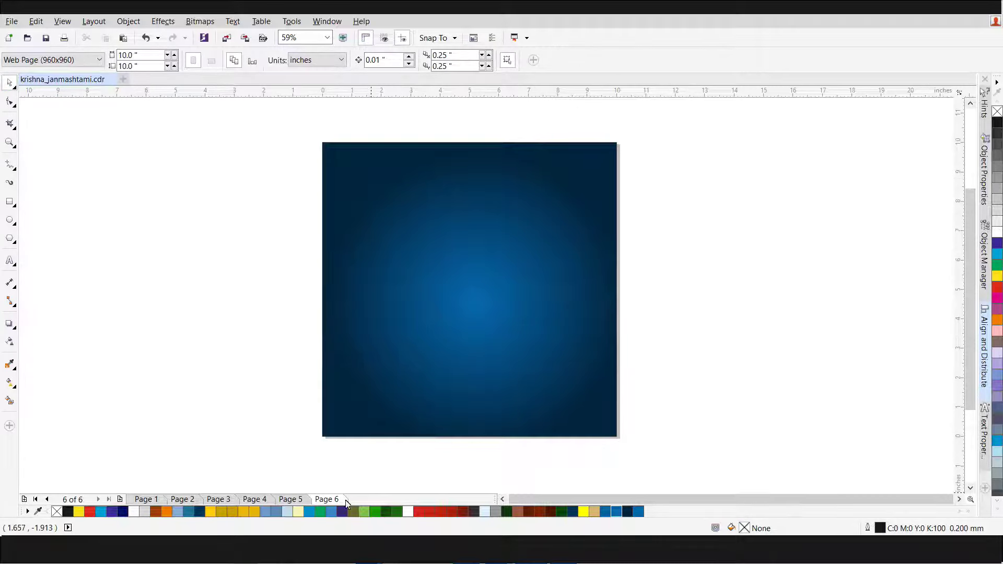
- Move all the Page 5 artwork off the page onto the desktop area beside it, and return to Page 6
{"action": "left_click", "coordinate": [303, 502]}
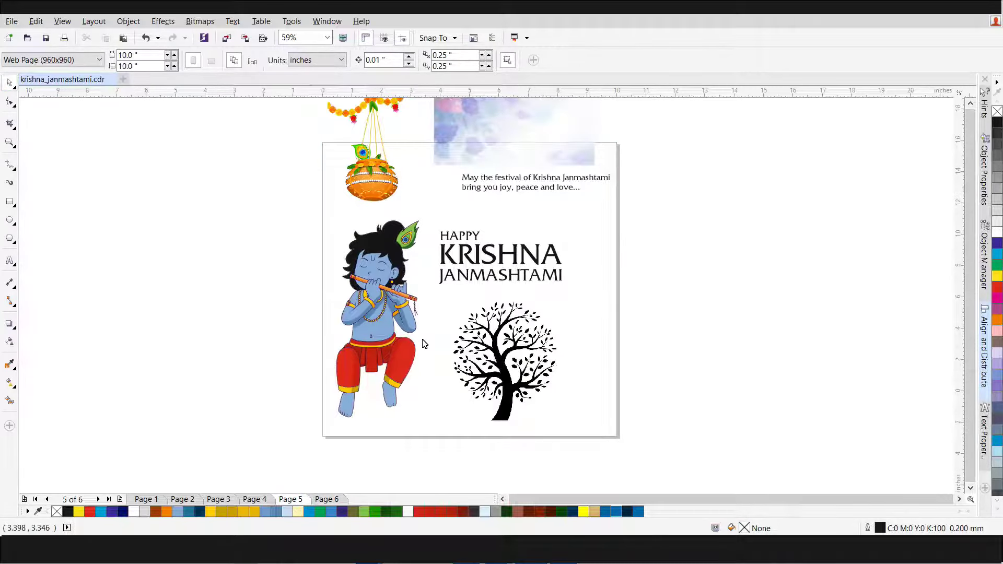
{"action": "scroll", "coordinate": [422, 340], "scroll_direction": "down", "scroll_amount": 2}
{"action": "left_click_drag", "start_coordinate": [349, 174], "coordinate": [575, 422]}
{"action": "left_click_drag", "start_coordinate": [472, 213], "coordinate": [315, 234]}
{"action": "left_click", "coordinate": [420, 438]}
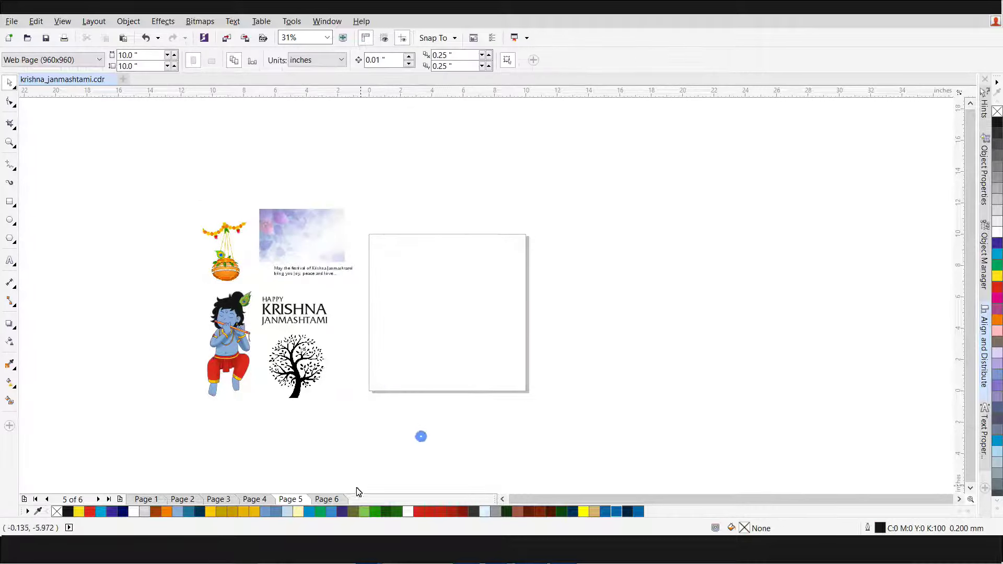
{"action": "left_click", "coordinate": [331, 500]}
{"action": "scroll", "coordinate": [331, 376], "scroll_direction": "up", "scroll_amount": 2}
{"action": "scroll", "coordinate": [234, 330], "scroll_direction": "down", "scroll_amount": 2}
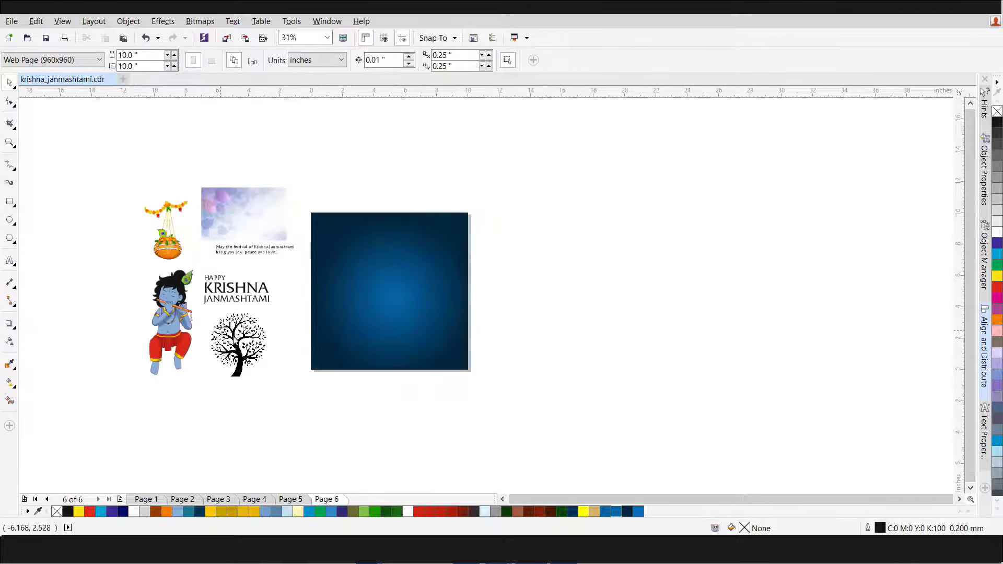
- Place the floral bitmap over the upper part of the blue square and enlarge it to about 10.17 by 6.36 inches
{"action": "left_click", "coordinate": [233, 330]}
{"action": "left_click", "coordinate": [247, 211]}
{"action": "left_click_drag", "start_coordinate": [247, 211], "coordinate": [351, 229]}
{"action": "scroll", "coordinate": [388, 261], "scroll_direction": "up", "scroll_amount": 2}
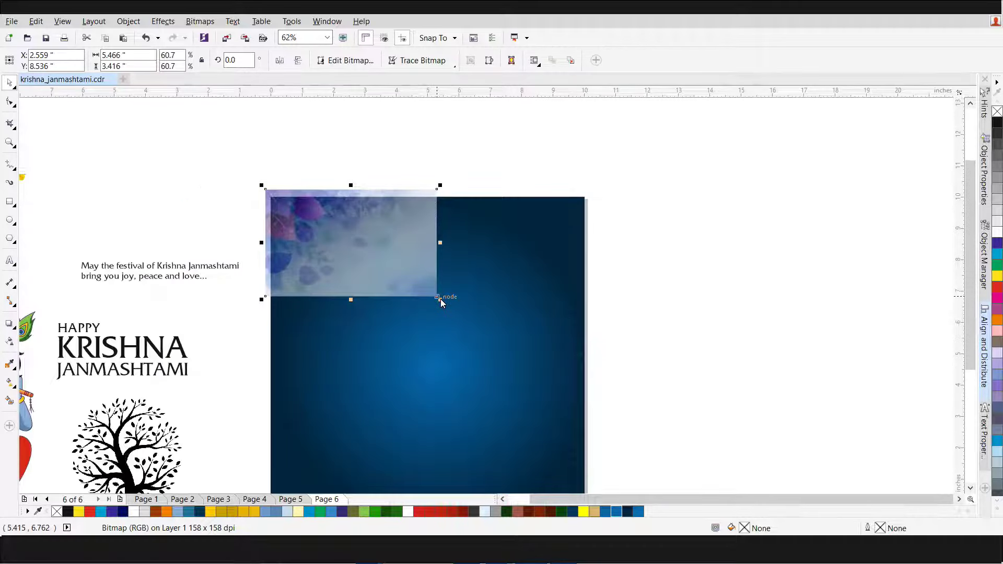
{"action": "left_click_drag", "start_coordinate": [440, 299], "coordinate": [587, 392]}
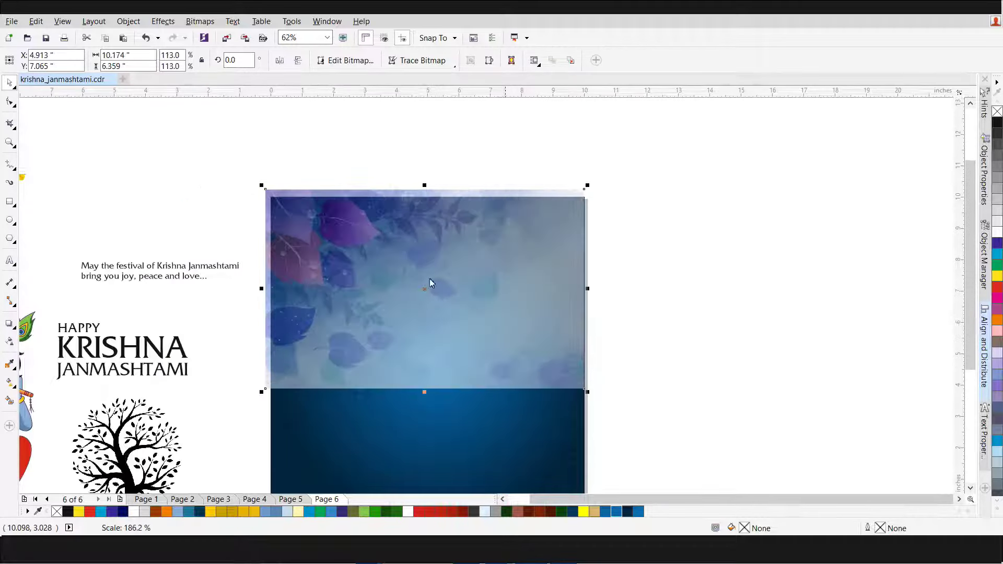
- Apply a diagonal linear transparency to the floral bitmap, starting well above its upper-left corner and fading out near the square's centre
{"action": "left_click", "coordinate": [11, 342]}
{"action": "left_click_drag", "start_coordinate": [318, 227], "coordinate": [415, 341]}
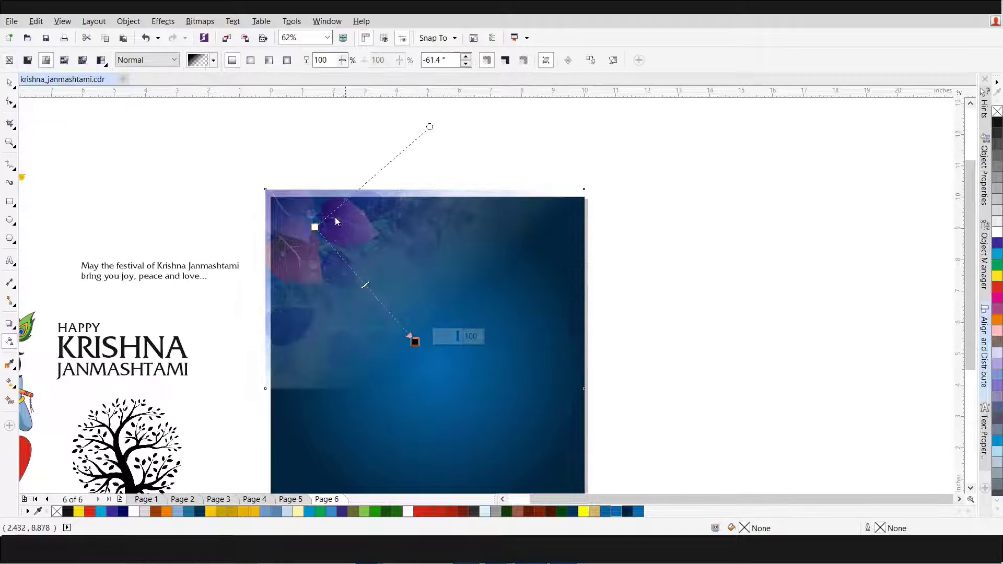
{"action": "left_click_drag", "start_coordinate": [314, 226], "coordinate": [281, 110]}
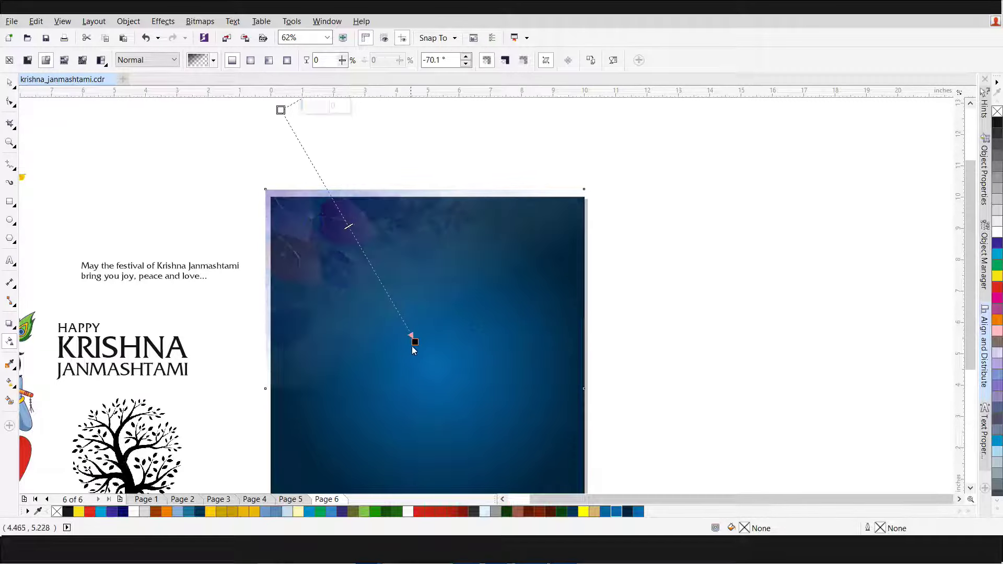
{"action": "left_click_drag", "start_coordinate": [412, 347], "coordinate": [392, 334]}
{"action": "scroll", "coordinate": [405, 355], "scroll_direction": "down", "scroll_amount": 1}
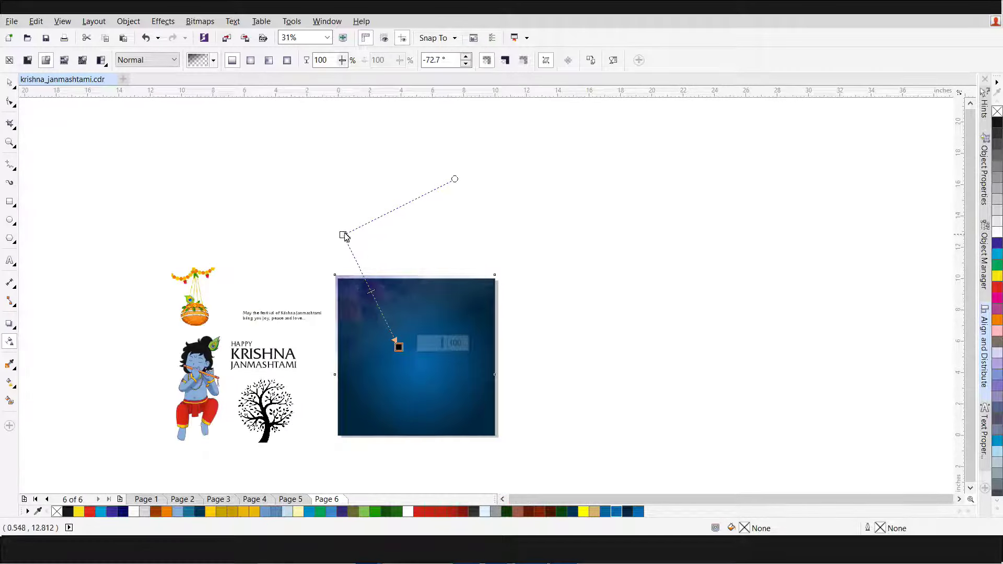
{"action": "left_click_drag", "start_coordinate": [344, 236], "coordinate": [313, 164]}
{"action": "scroll", "coordinate": [405, 357], "scroll_direction": "up", "scroll_amount": 1}
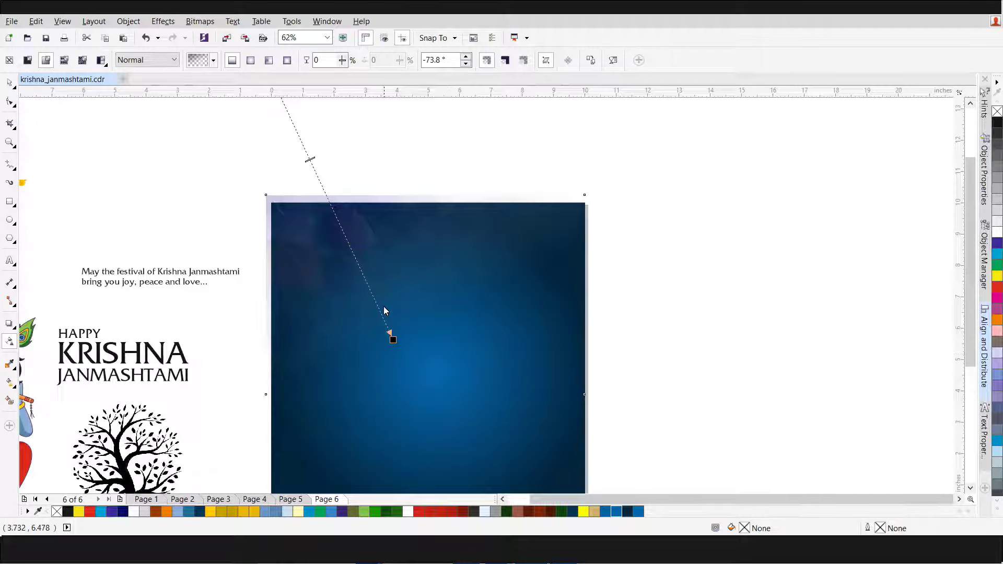
{"action": "scroll", "coordinate": [384, 307], "scroll_direction": "down", "scroll_amount": 1}
- Enlarge the floral bitmap to about 10.62 by 6.64 inches and PowerClip it inside the blue square
{"action": "left_click", "coordinate": [11, 83]}
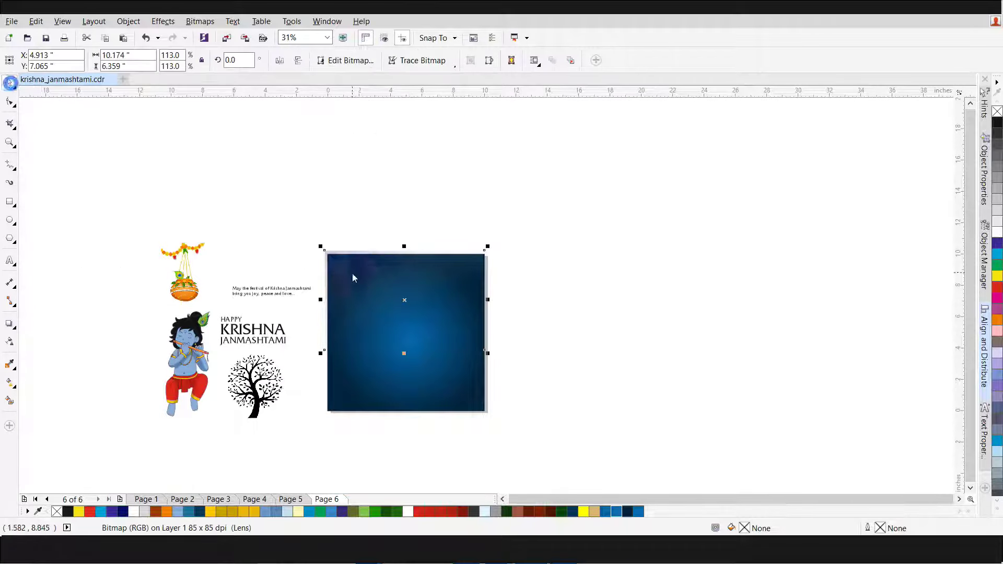
{"action": "scroll", "coordinate": [414, 304], "scroll_direction": "up", "scroll_amount": 1}
{"action": "left_click_drag", "start_coordinate": [558, 404], "coordinate": [573, 416]}
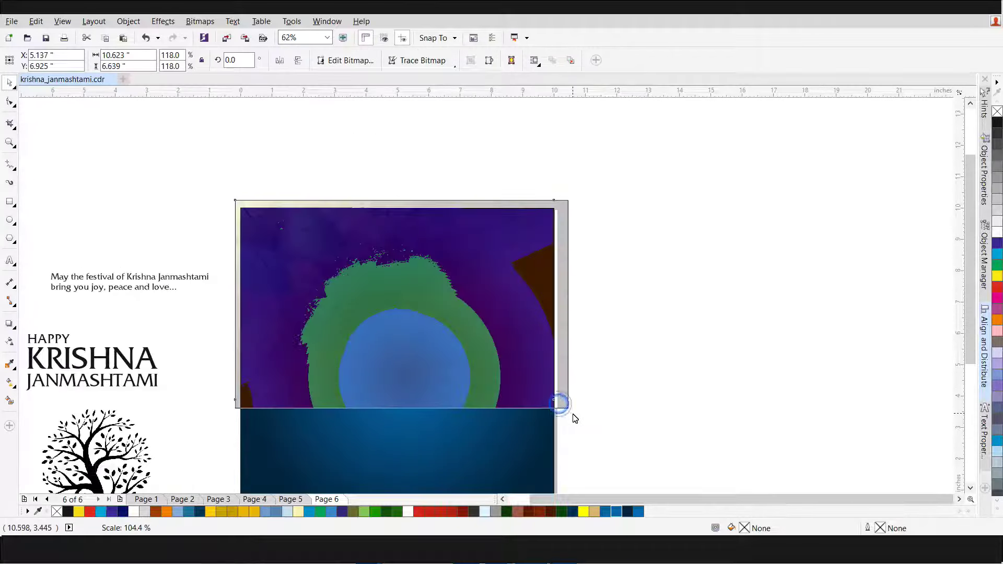
{"action": "scroll", "coordinate": [386, 221], "scroll_direction": "down", "scroll_amount": 1}
{"action": "right_click", "coordinate": [387, 221]}
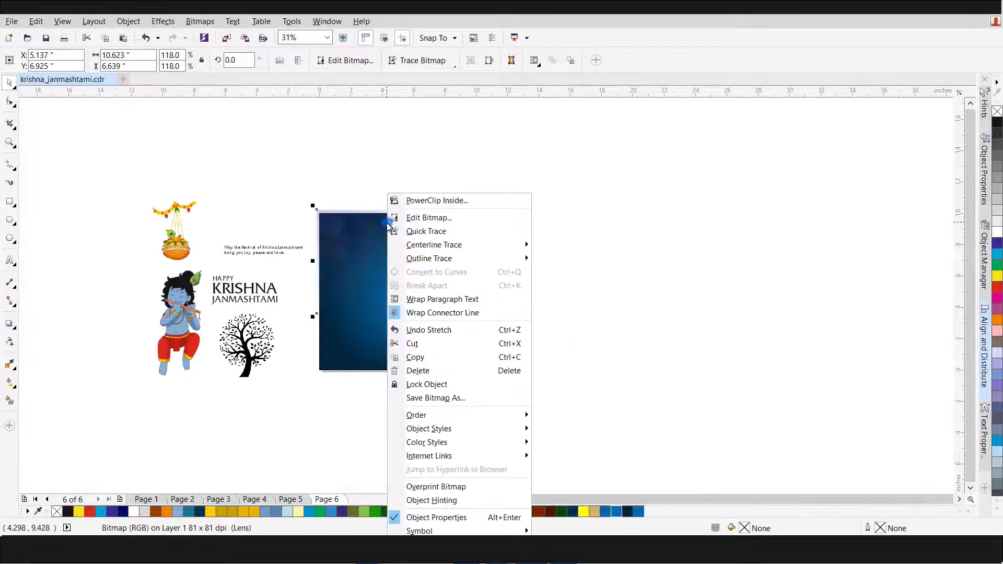
{"action": "left_click", "coordinate": [418, 199]}
{"action": "left_click", "coordinate": [362, 322]}
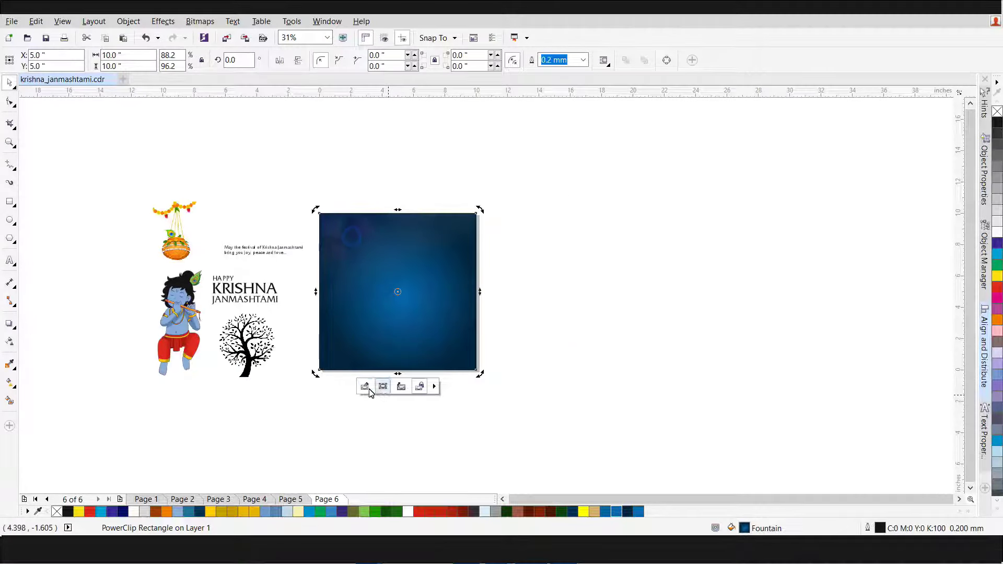
- Inside the PowerClip, duplicate the floral bitmap, mirror the copy horizontally and vertically over the square's lower-right corner, and finish editing the contents
{"action": "left_click", "coordinate": [365, 386]}
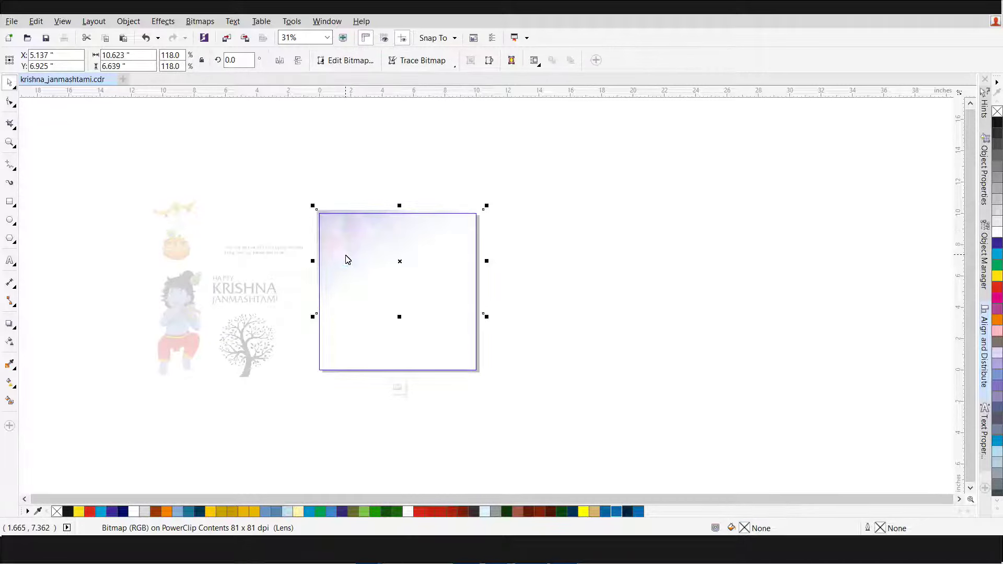
{"action": "left_click_drag", "start_coordinate": [361, 230], "coordinate": [365, 295]}
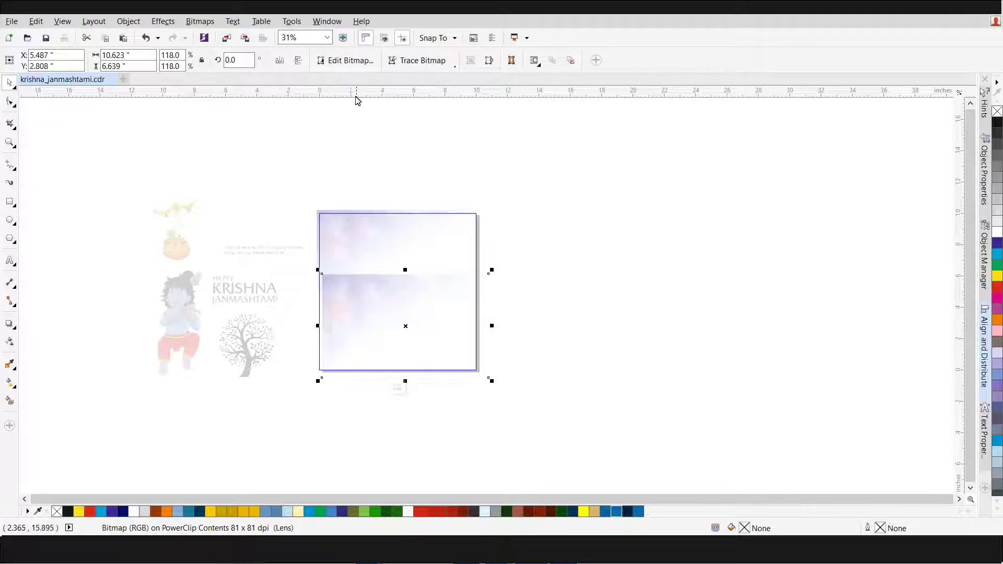
{"action": "left_click", "coordinate": [298, 60]}
{"action": "left_click", "coordinate": [279, 60]}
{"action": "left_click", "coordinate": [446, 347]}
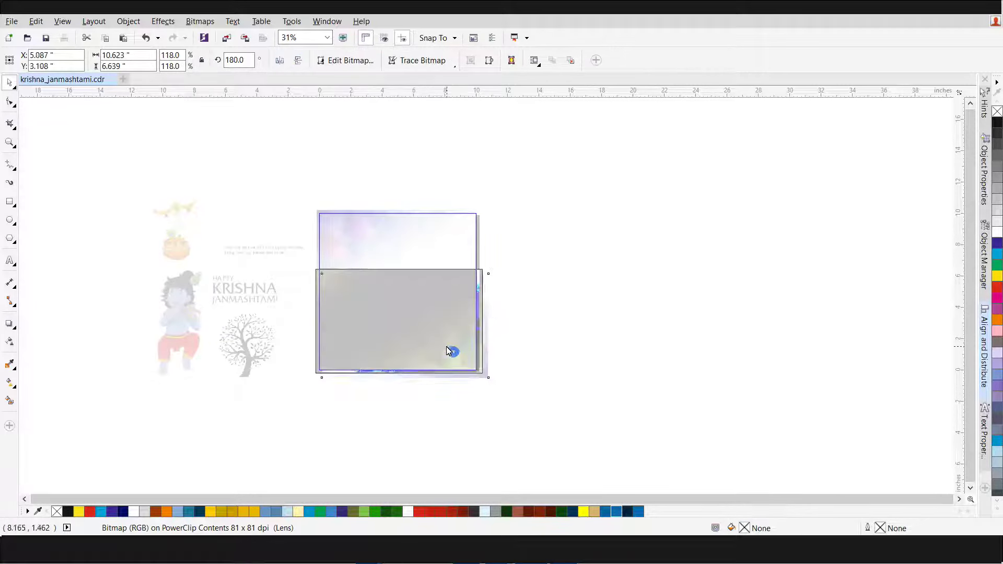
{"action": "left_click_drag", "start_coordinate": [447, 347], "coordinate": [448, 347]}
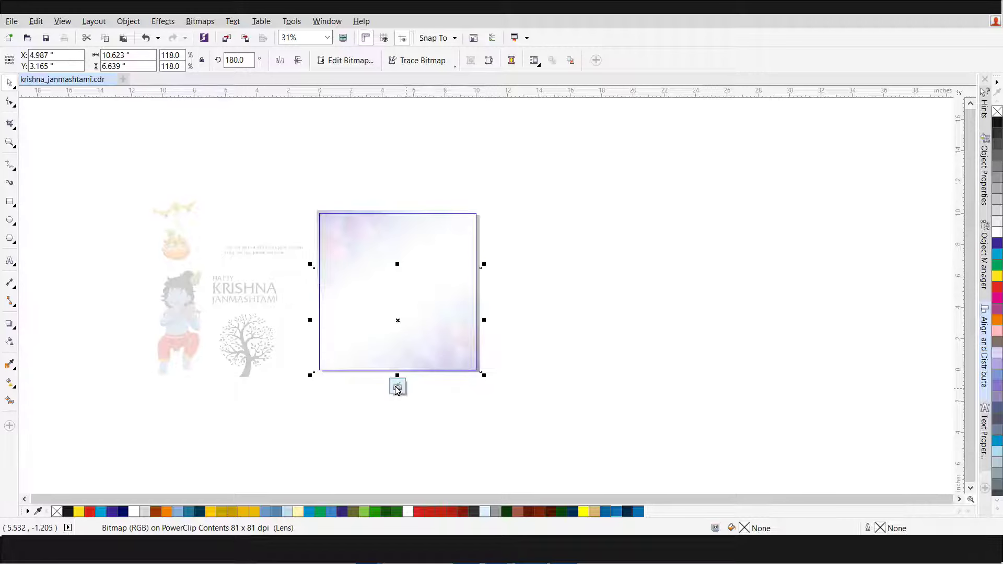
{"action": "left_click", "coordinate": [428, 387]}
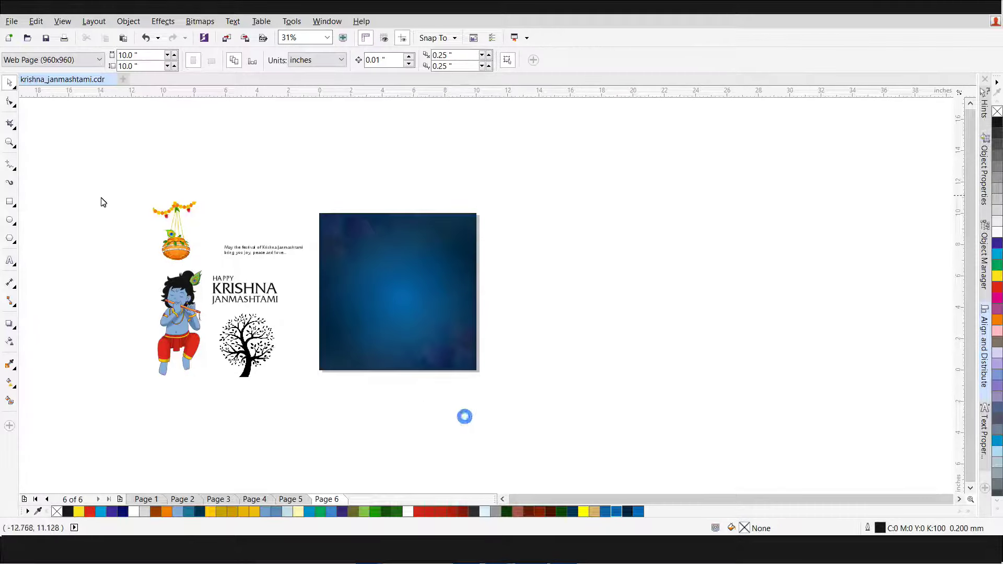
- Move the black tree bitmap to the empty desktop area to the right of the blue square
{"action": "left_click", "coordinate": [9, 145]}
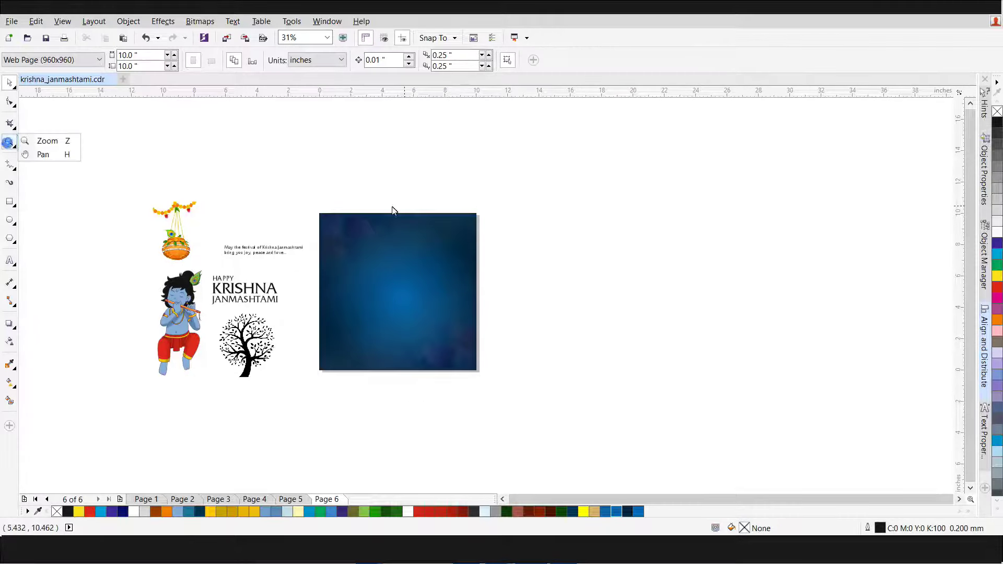
{"action": "left_click", "coordinate": [46, 140]}
{"action": "left_click_drag", "start_coordinate": [308, 212], "coordinate": [516, 419]}
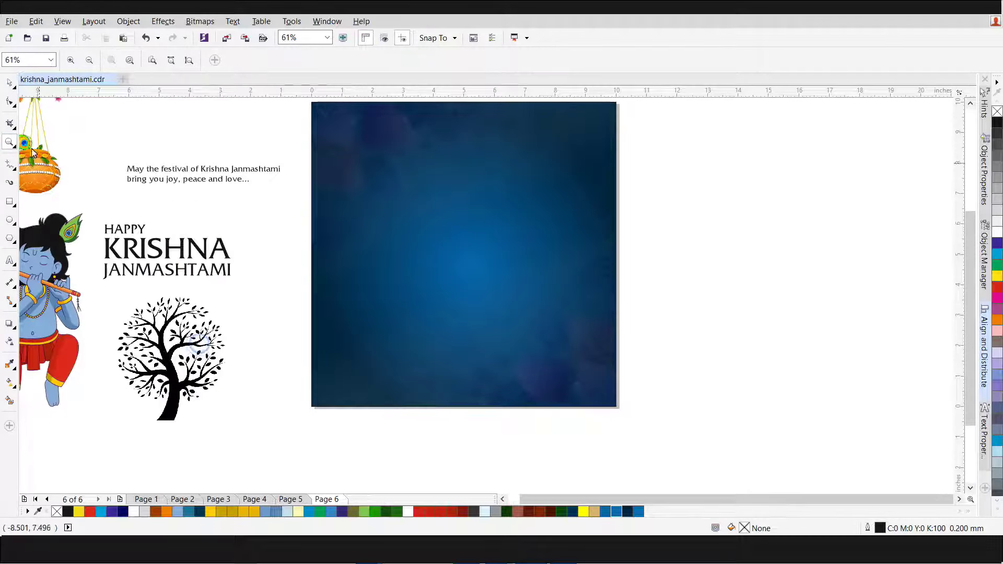
{"action": "key", "text": "space"}
{"action": "left_click_drag", "start_coordinate": [194, 311], "coordinate": [723, 273]}
{"action": "right_click", "coordinate": [724, 271]}
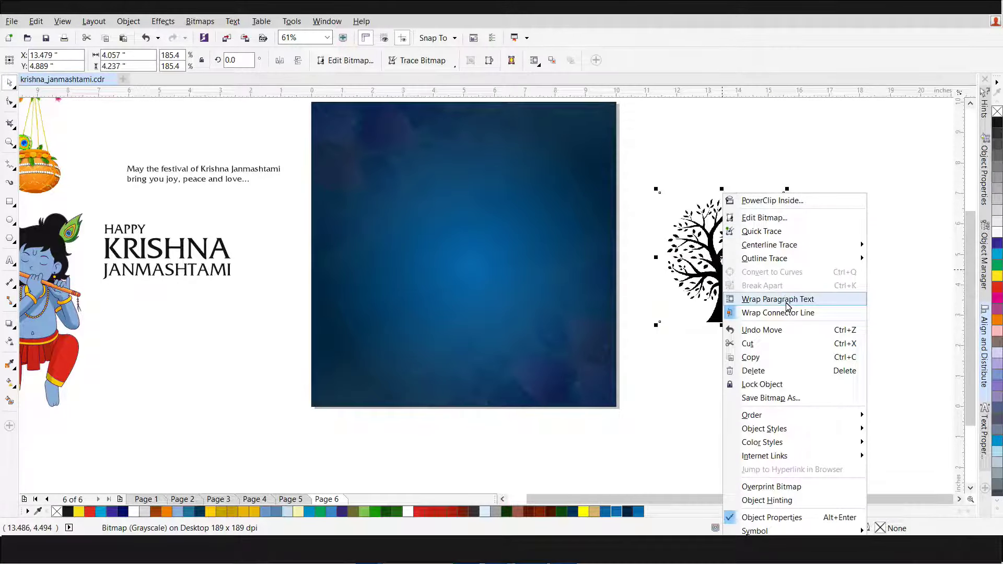
{"action": "left_click", "coordinate": [701, 267]}
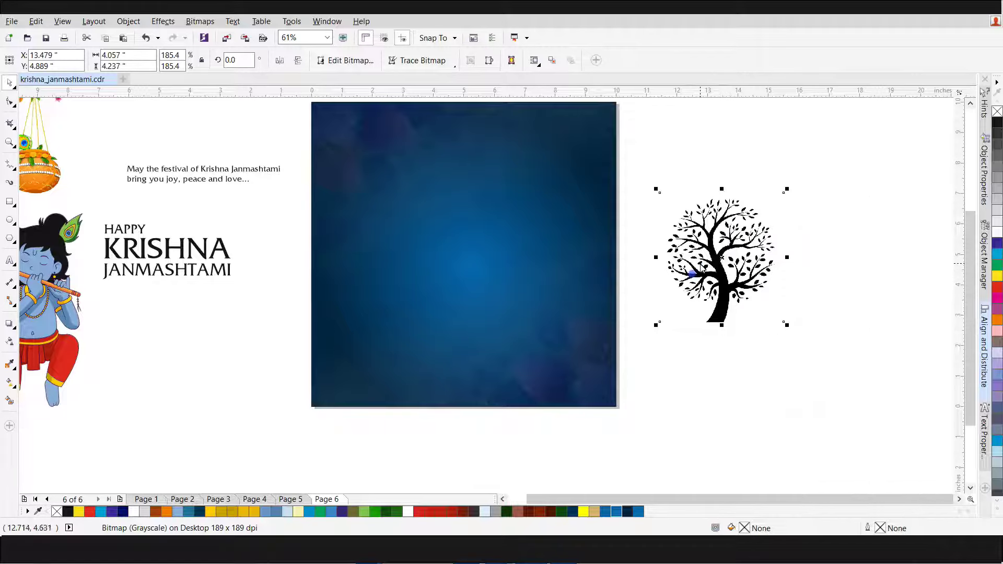
- Outline-trace the tree bitmap as a low quality image with the background removed, and delete the original bitmap
{"action": "right_click", "coordinate": [702, 267]}
{"action": "mouse_move", "coordinate": [739, 258]}
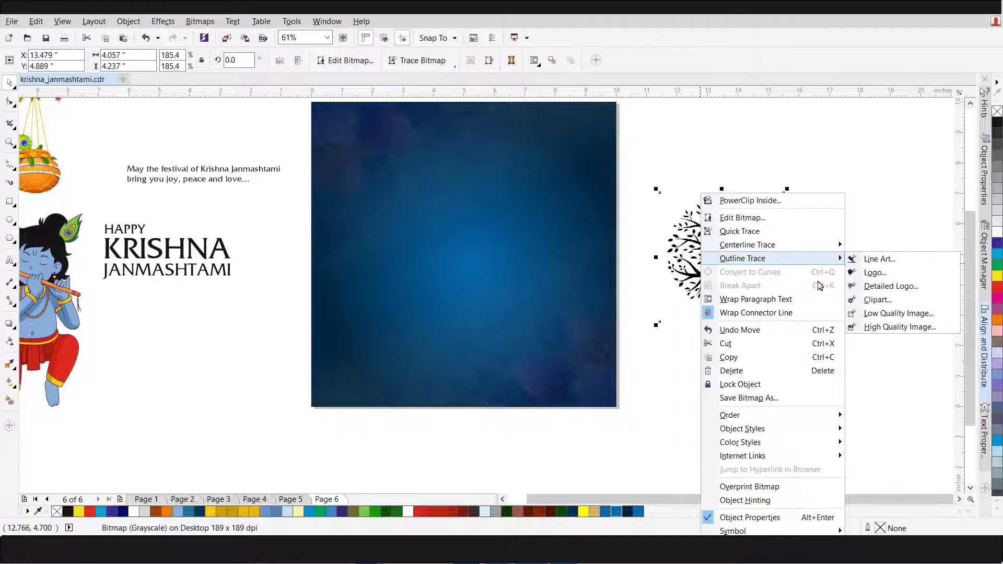
{"action": "left_click", "coordinate": [880, 314]}
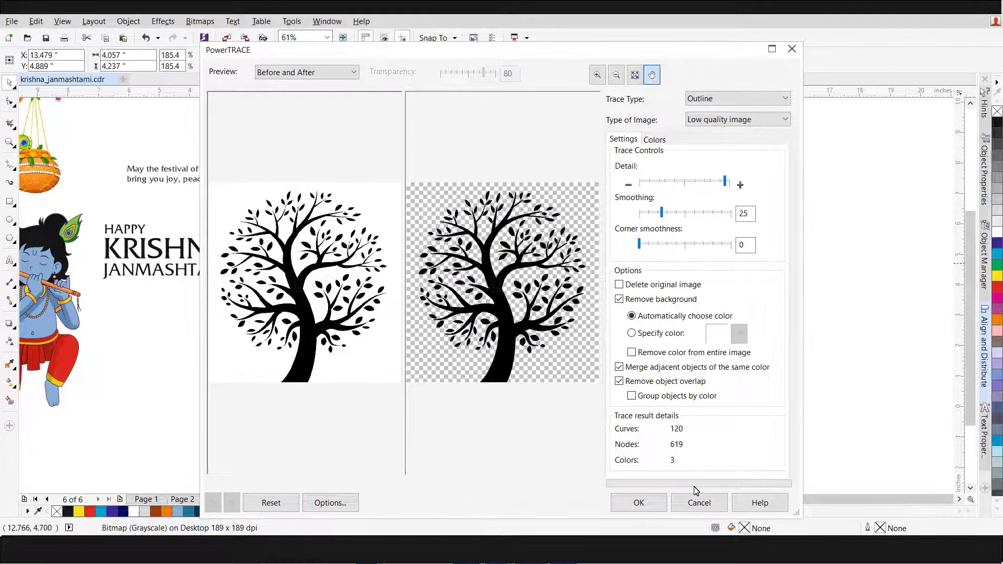
{"action": "left_click", "coordinate": [639, 502]}
{"action": "mouse_move", "coordinate": [710, 292]}
{"action": "left_mouse_down"}
{"action": "mouse_move", "coordinate": [596, 358]}
{"action": "mouse_move", "coordinate": [747, 286]}
{"action": "left_mouse_up"}
{"action": "left_click", "coordinate": [709, 292]}
{"action": "key", "text": "Delete"}
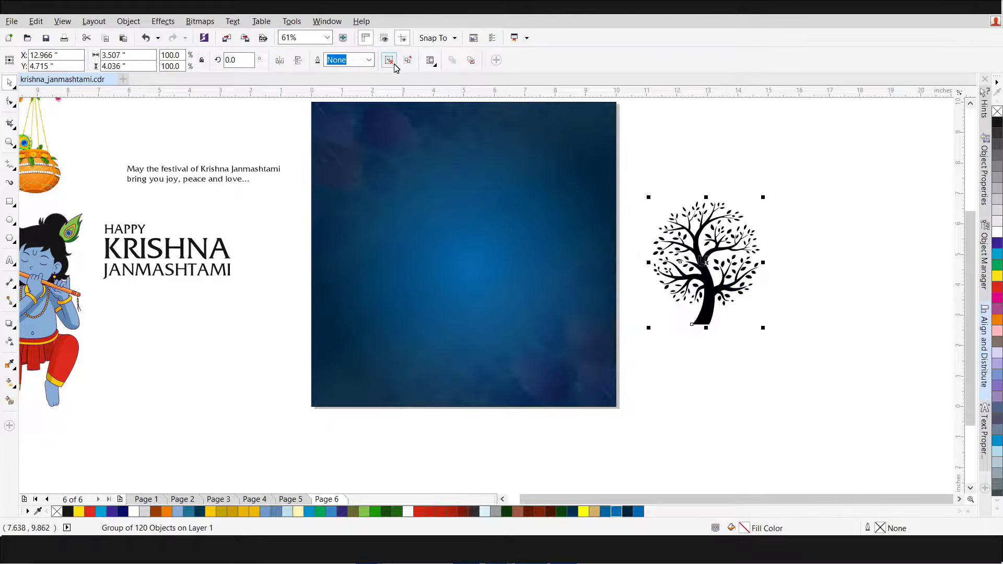
- Ungroup the traced tree and delete the small stray curve overlapping the trunk
{"action": "left_click", "coordinate": [784, 293]}
{"action": "scroll", "coordinate": [699, 262], "scroll_direction": "up", "scroll_amount": 2}
{"action": "left_click", "coordinate": [700, 262], "text": "ctrl"}
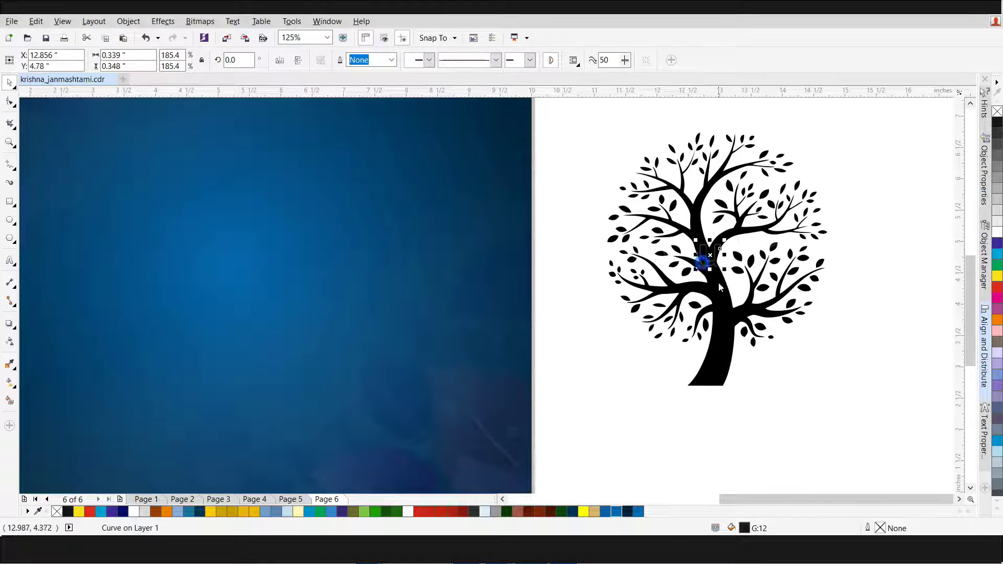
{"action": "left_click", "coordinate": [719, 287]}
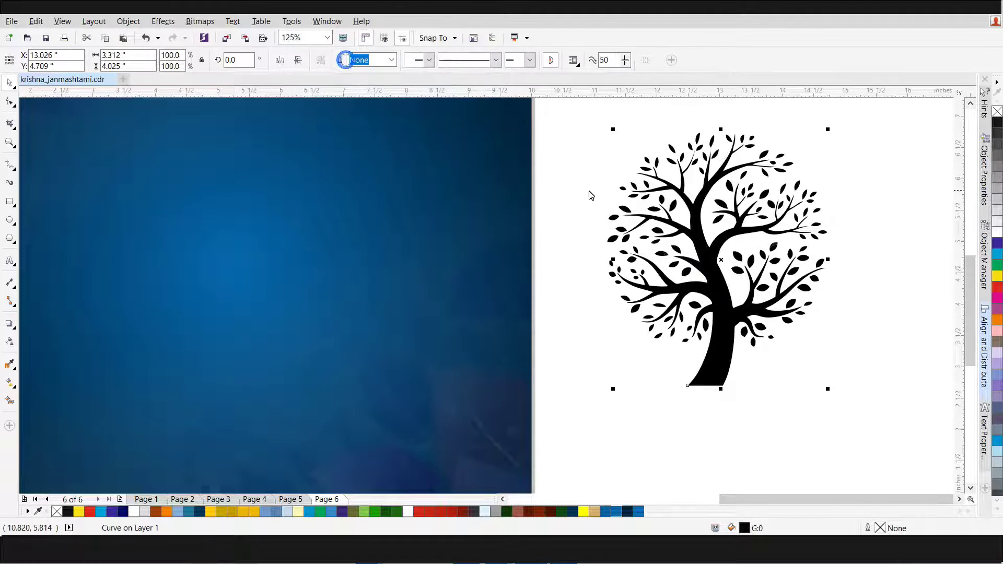
{"action": "left_click", "coordinate": [589, 191]}
{"action": "scroll", "coordinate": [688, 216], "scroll_direction": "down", "scroll_amount": 1}
{"action": "left_click", "coordinate": [707, 268]}
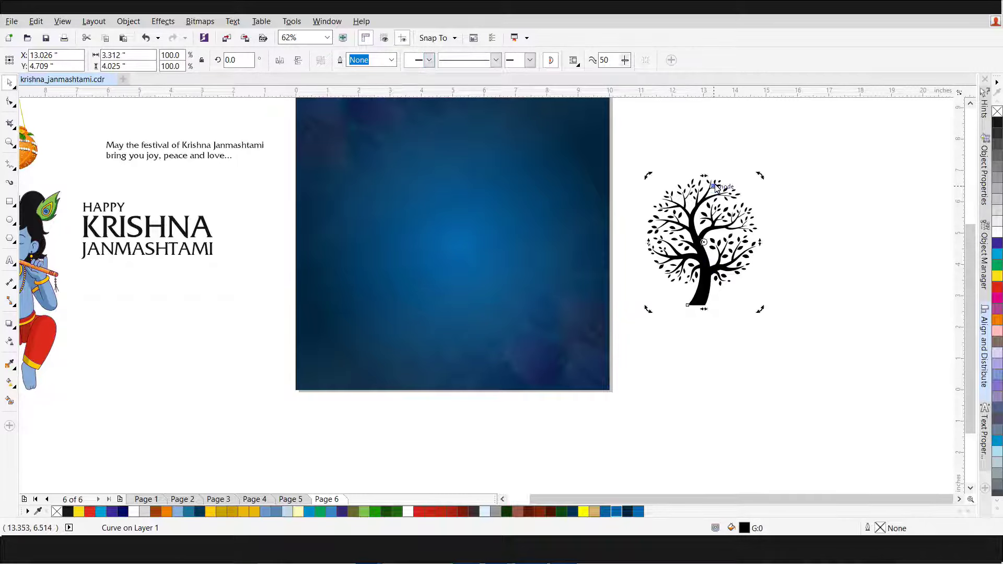
- Select all the tree's leaves without the trunk and fill them with dark green
{"action": "left_click_drag", "start_coordinate": [782, 157], "coordinate": [593, 299]}
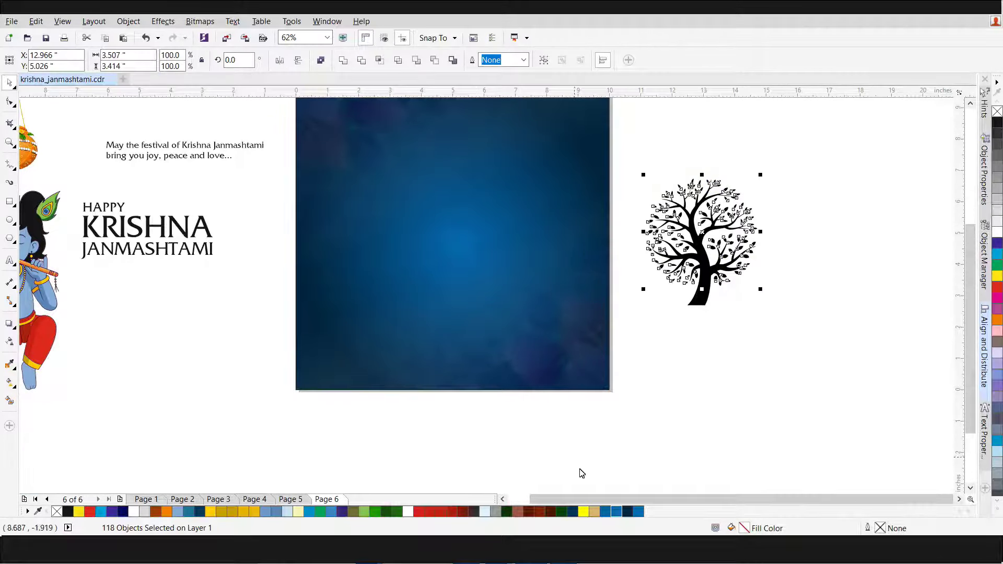
{"action": "left_click", "coordinate": [561, 511]}
{"action": "left_click", "coordinate": [763, 277]}
{"action": "scroll", "coordinate": [761, 273], "scroll_direction": "up", "scroll_amount": 1}
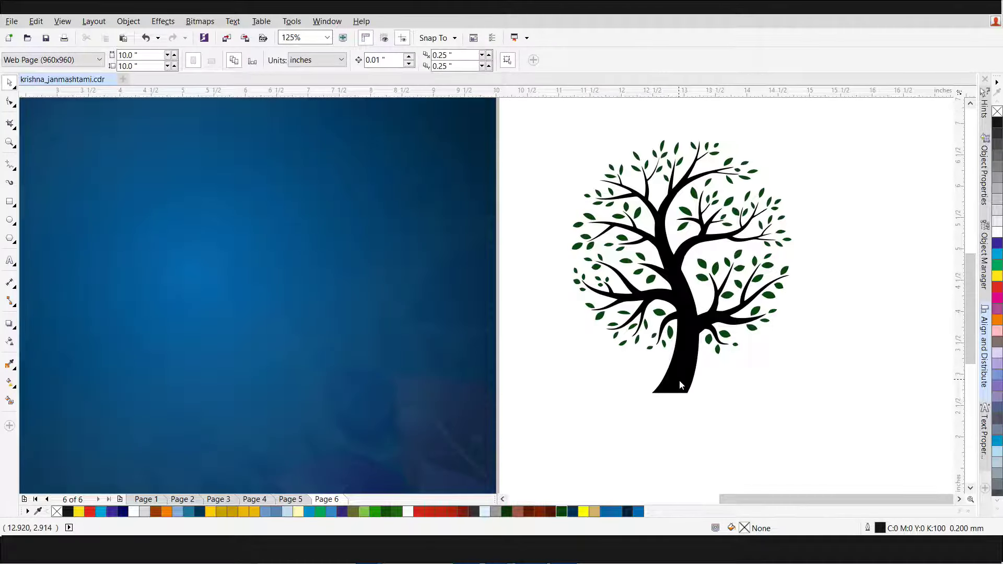
- Group all the leaf and trunk curves of the tree together
{"action": "scroll", "coordinate": [679, 381], "scroll_direction": "down", "scroll_amount": 1}
{"action": "left_click_drag", "start_coordinate": [812, 416], "coordinate": [614, 191]}
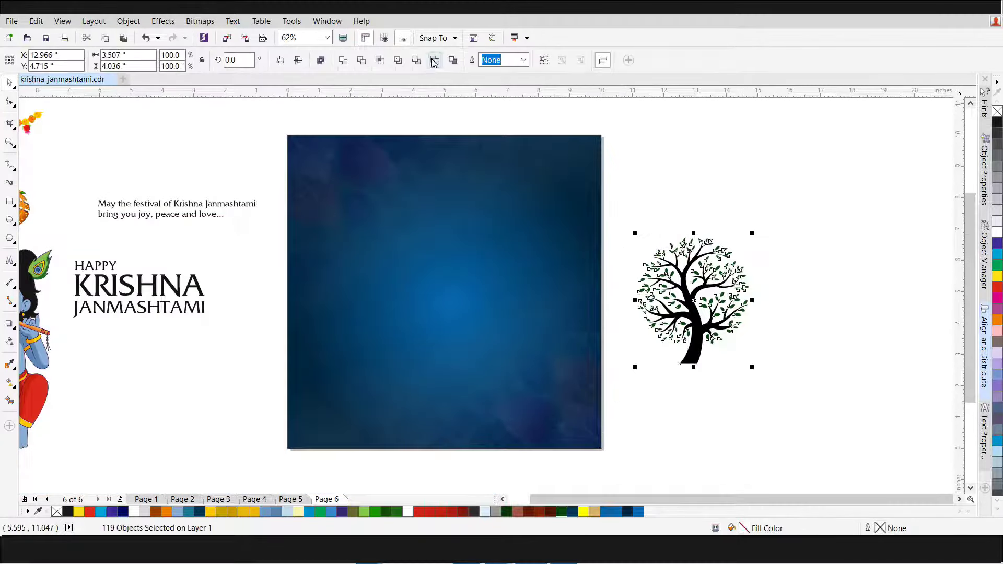
{"action": "left_click", "coordinate": [543, 59]}
- Place the tree group over the blue square's lower-right corner, scaled to about 7.42 by 8.54 inches, with the trunk on the bottom edge
{"action": "left_click_drag", "start_coordinate": [679, 308], "coordinate": [533, 399]}
{"action": "left_click_drag", "start_coordinate": [605, 324], "coordinate": [617, 270]}
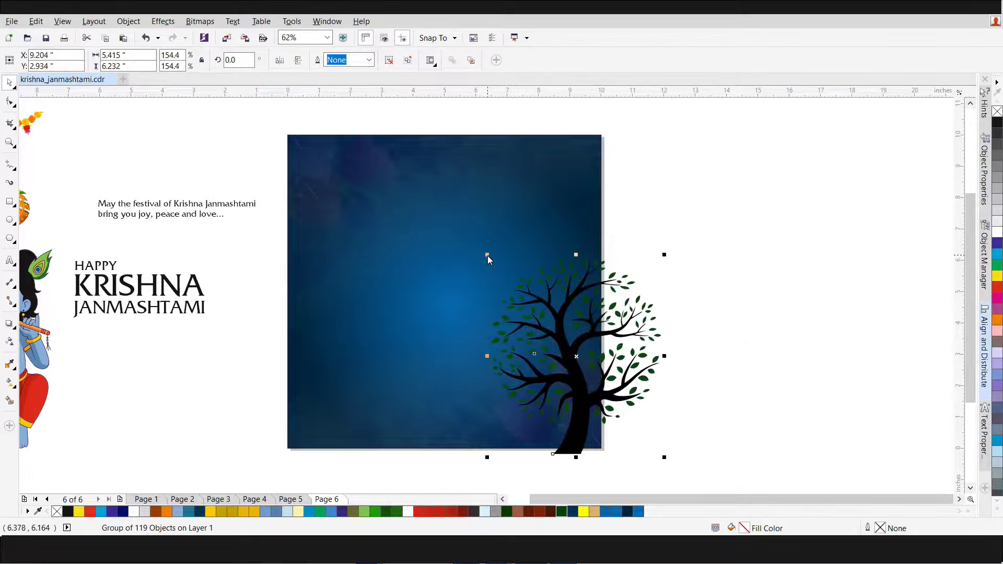
{"action": "left_click_drag", "start_coordinate": [487, 255], "coordinate": [425, 145]}
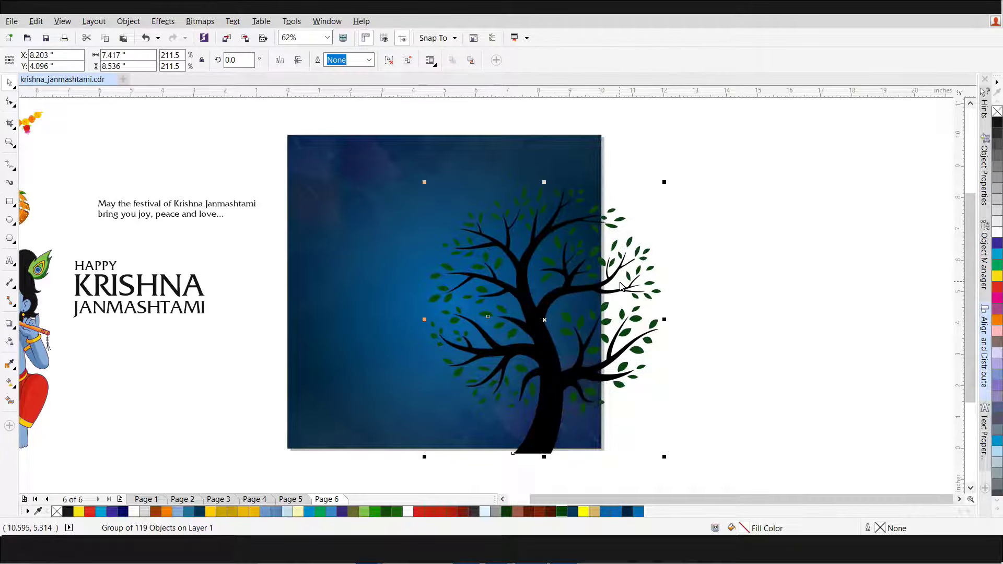
{"action": "left_click_drag", "start_coordinate": [620, 284], "coordinate": [543, 321]}
{"action": "right_click", "coordinate": [543, 321]}
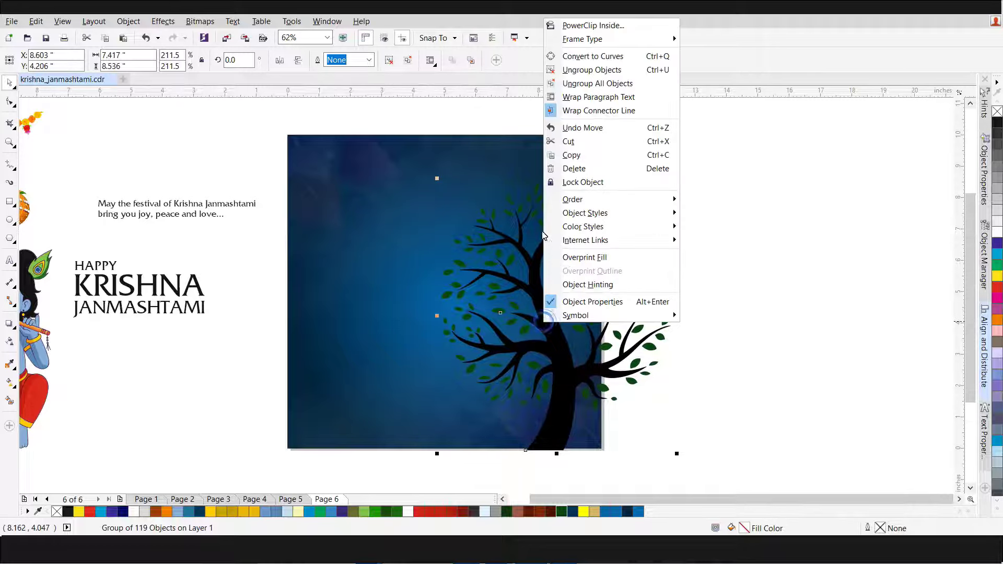
{"action": "left_click", "coordinate": [734, 305]}
- Move the flute-playing Krishna illustration onto the blue square, in front of the tree's left-hand branches
{"action": "scroll", "coordinate": [736, 304], "scroll_direction": "down", "scroll_amount": 2}
{"action": "left_click_drag", "start_coordinate": [380, 336], "coordinate": [636, 294]}
{"action": "scroll", "coordinate": [603, 294], "scroll_direction": "up", "scroll_amount": 2}
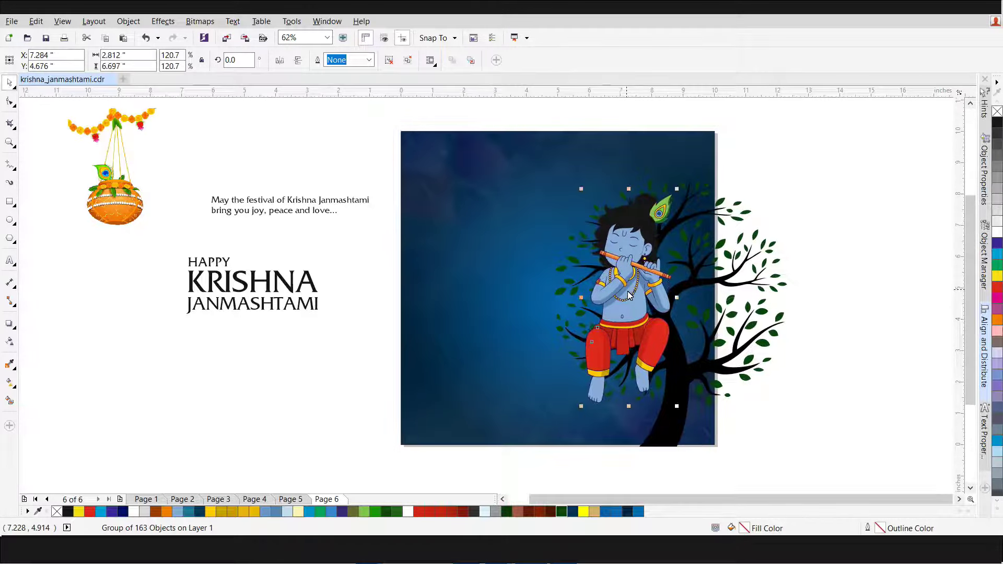
- Select the Krishna illustration together with the tree and shift both about 0.28 inches to the right
{"action": "left_click", "coordinate": [711, 284], "text": "shift"}
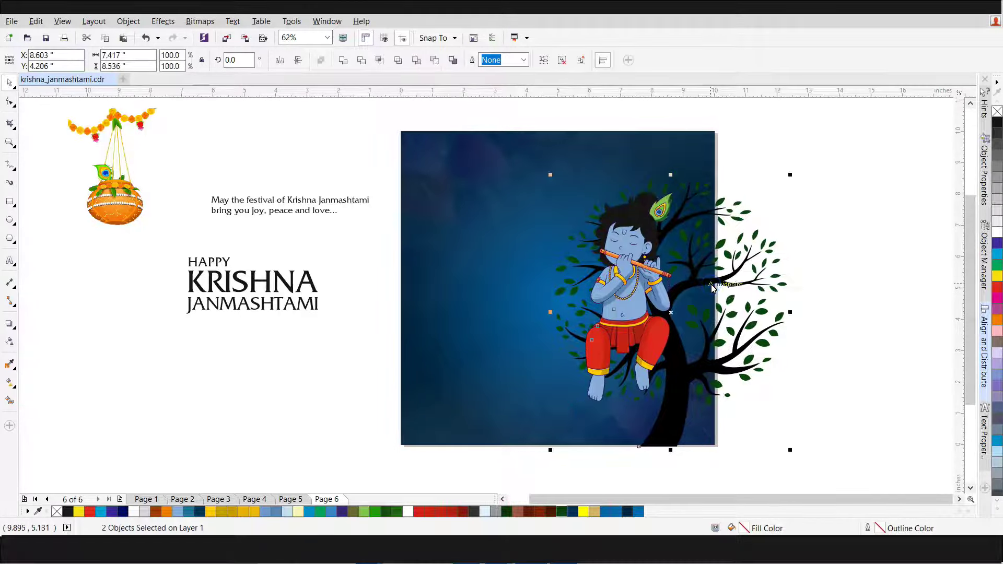
{"action": "left_click_drag", "start_coordinate": [712, 287], "coordinate": [713, 287]}
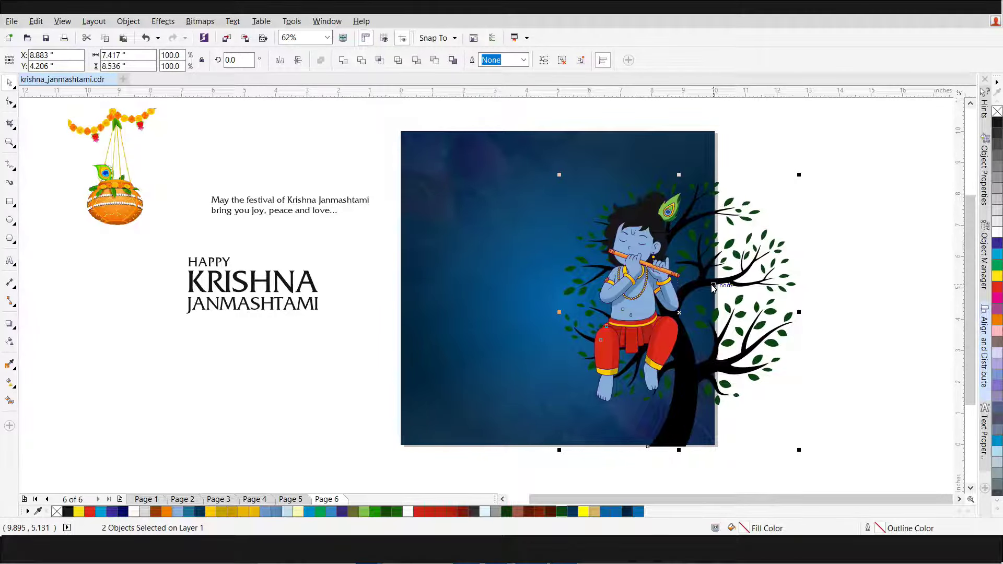
{"action": "left_click", "coordinate": [829, 178]}
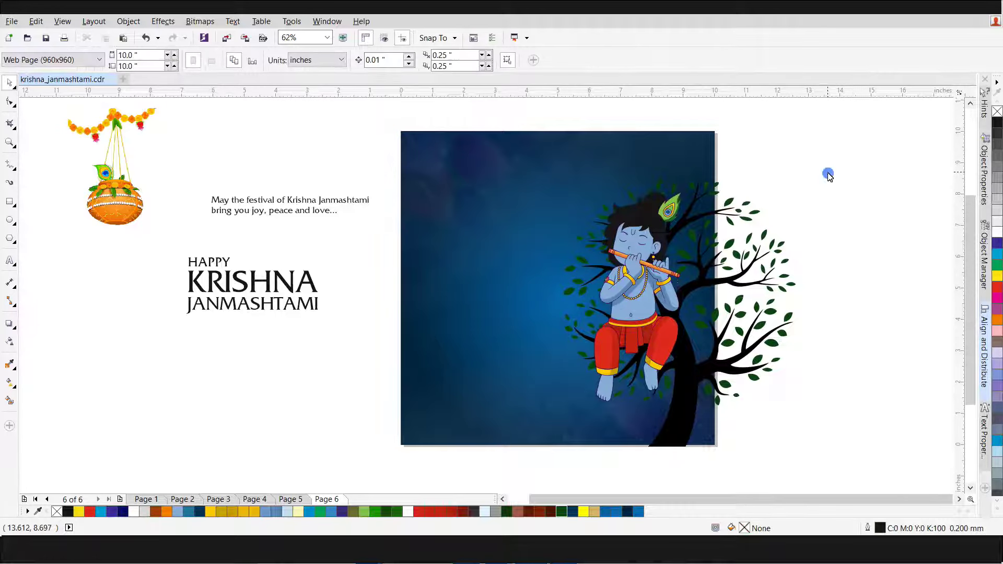
- PowerClip the tree group inside the blue square so its overhanging branches are cropped
{"action": "left_click", "coordinate": [744, 223]}
{"action": "right_click", "coordinate": [742, 218]}
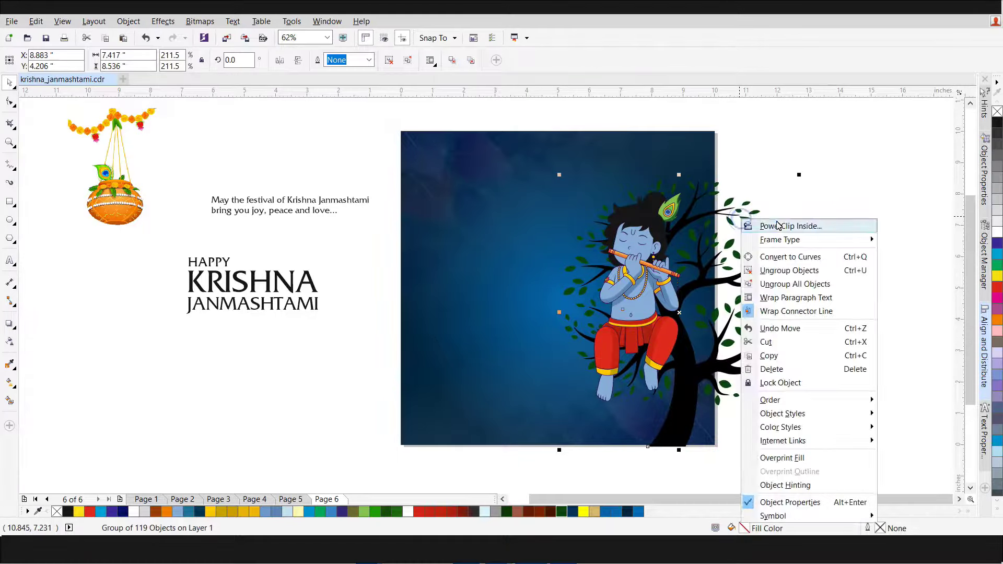
{"action": "left_click", "coordinate": [777, 222]}
{"action": "left_click", "coordinate": [674, 154]}
{"action": "left_click", "coordinate": [822, 281]}
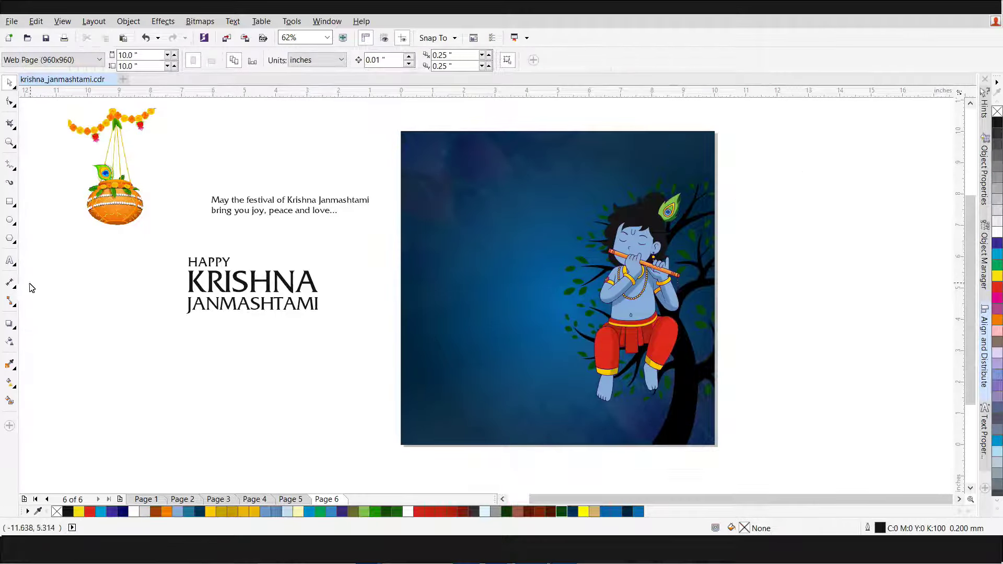
- Draw a circle about 2.87 inches wide near the heading text, filled with yellow and without an outline
{"action": "left_click", "coordinate": [9, 220]}
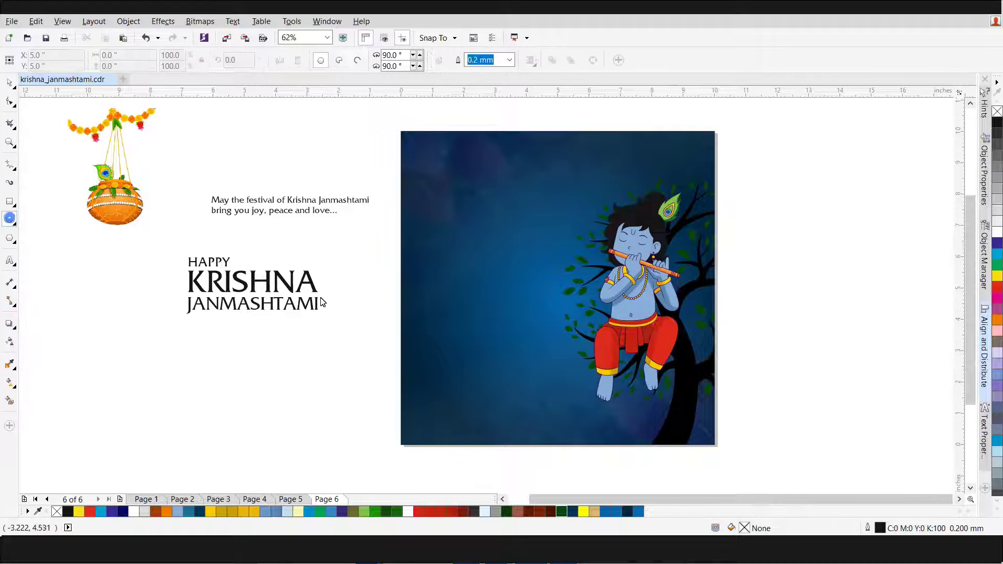
{"action": "left_click_drag", "start_coordinate": [320, 244], "coordinate": [415, 340]}
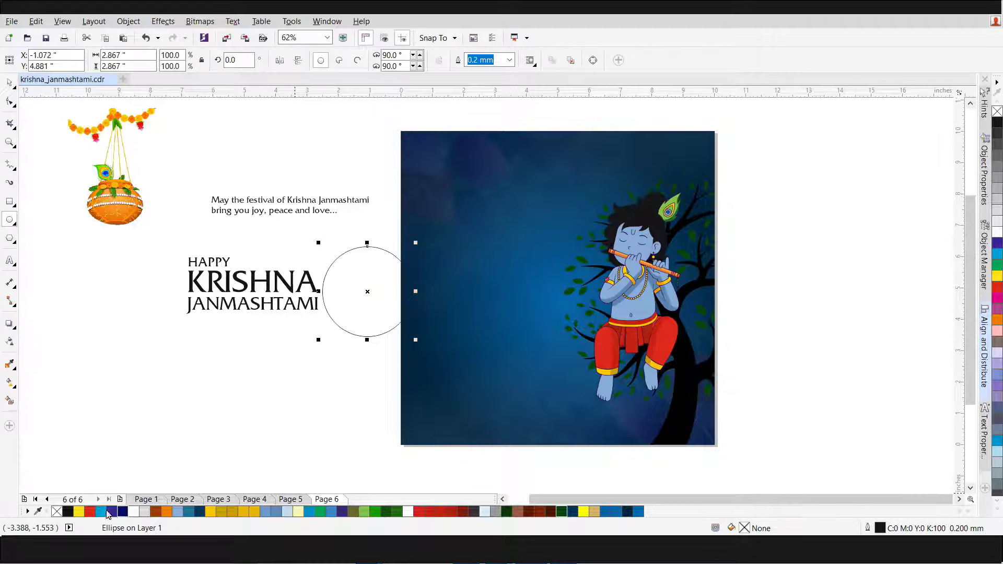
{"action": "left_click", "coordinate": [77, 511]}
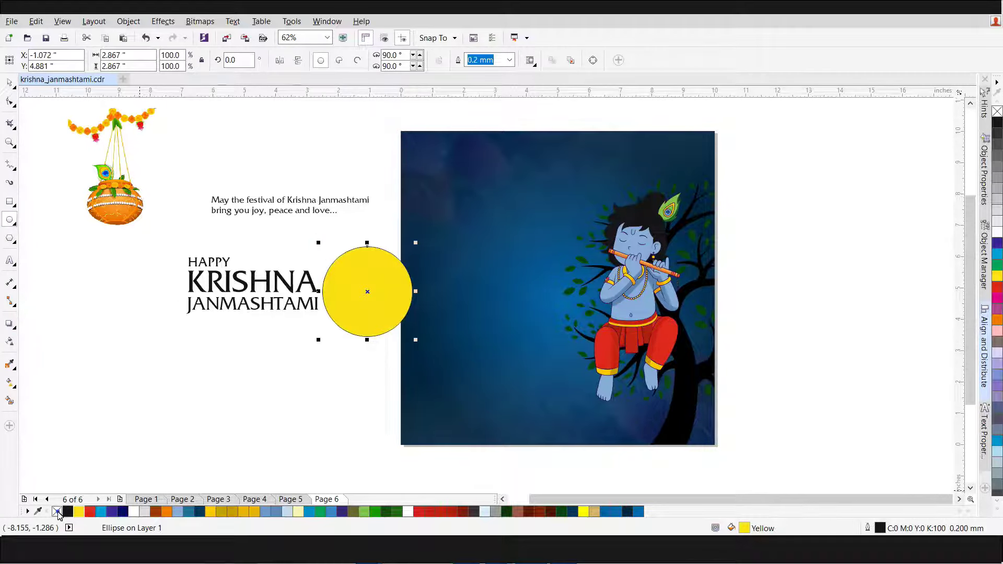
{"action": "right_click", "coordinate": [56, 512]}
{"action": "left_click", "coordinate": [10, 83]}
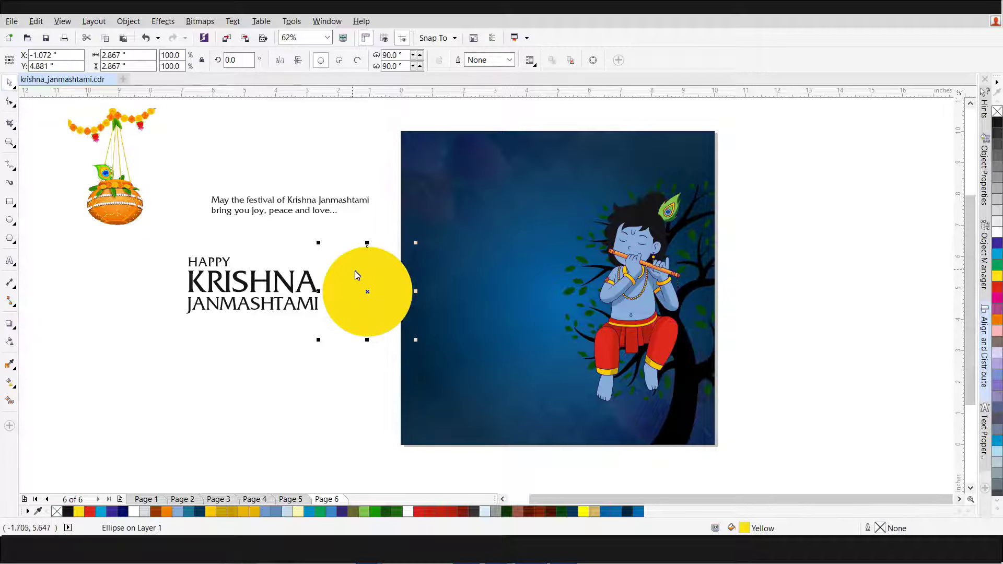
- Place the yellow circle behind Krishna's head as a moon, enlarged to about 3.58 inches, with the illustration in front
{"action": "left_click_drag", "start_coordinate": [356, 270], "coordinate": [632, 214]}
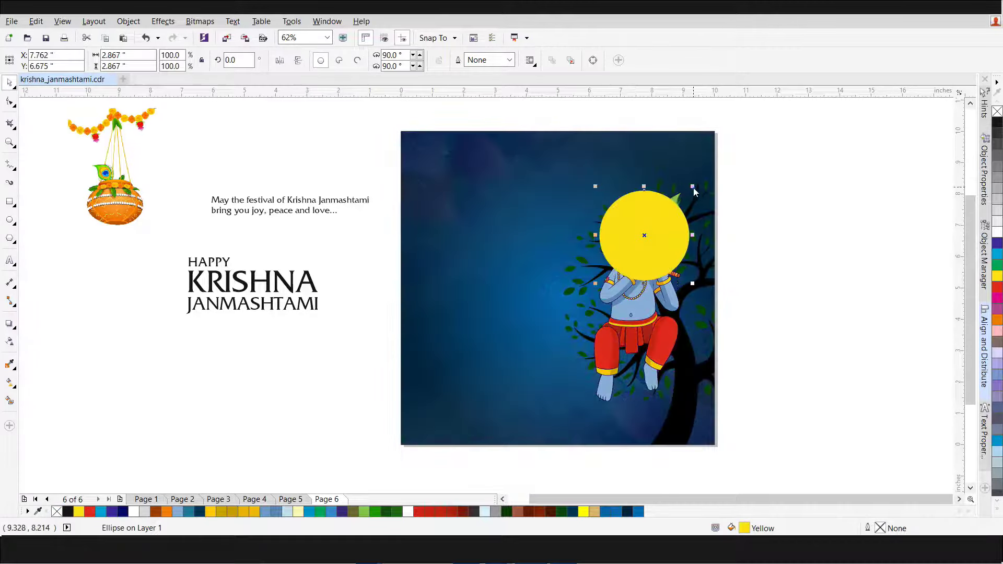
{"action": "left_click_drag", "start_coordinate": [695, 191], "coordinate": [710, 178]}
{"action": "left_click", "coordinate": [637, 328]}
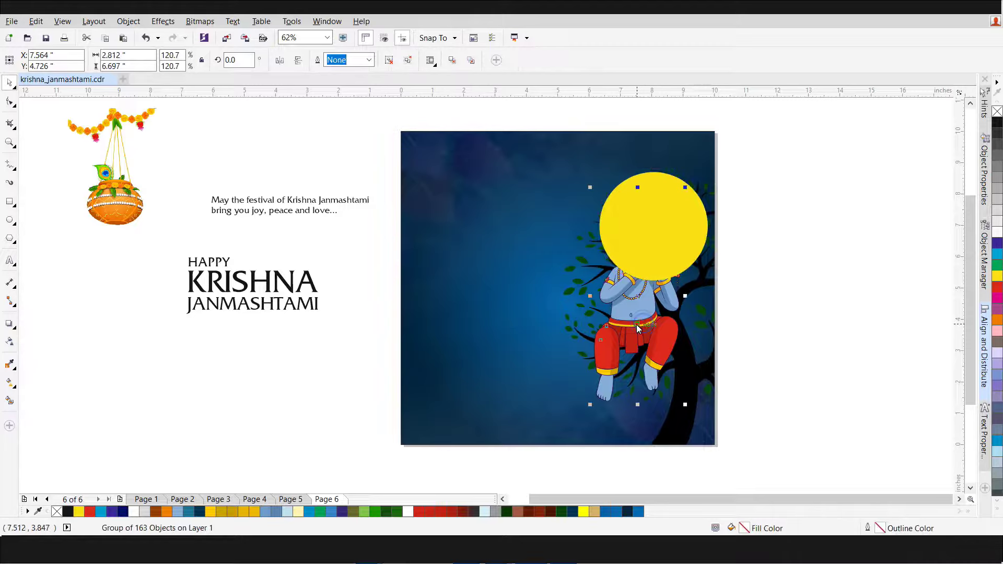
{"action": "key", "text": "shift+Page_Up"}
{"action": "left_click", "coordinate": [693, 239]}
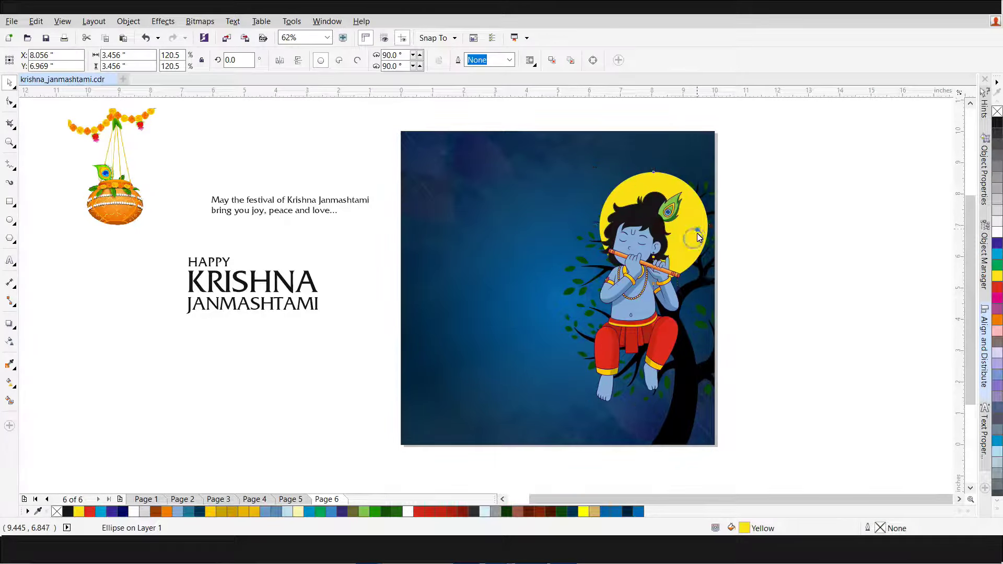
{"action": "left_click_drag", "start_coordinate": [697, 233], "coordinate": [694, 239]}
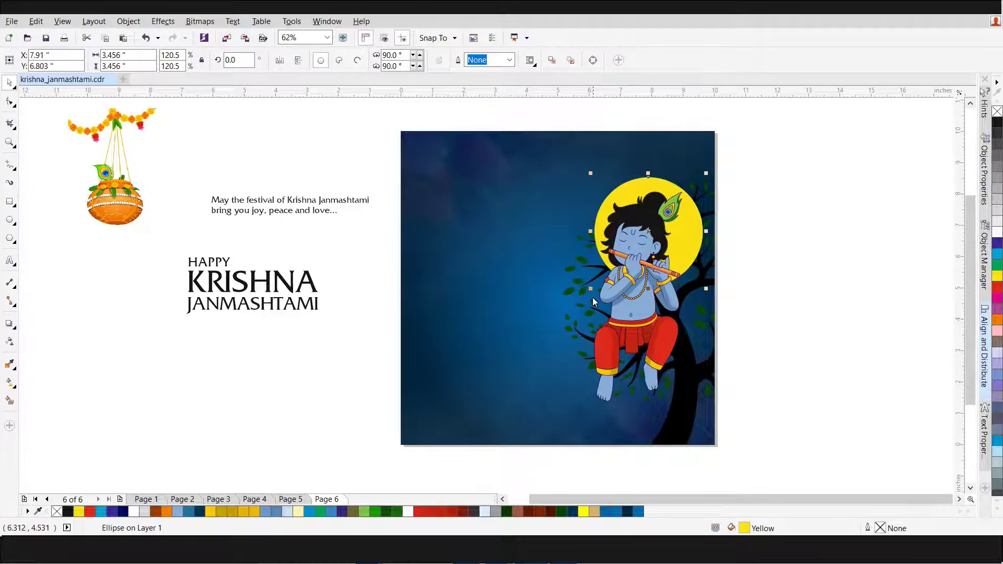
{"action": "left_click_drag", "start_coordinate": [588, 290], "coordinate": [694, 296]}
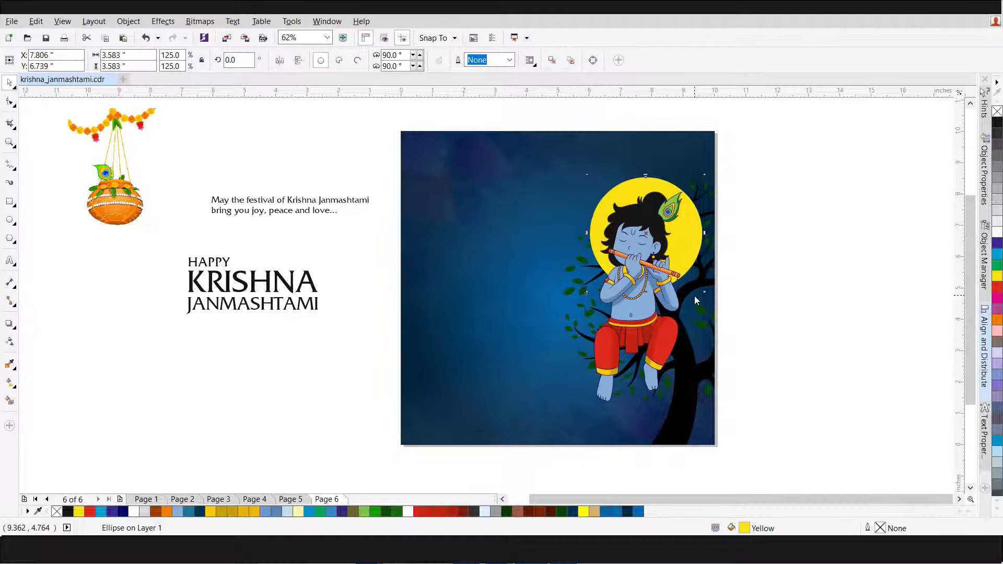
- Apply the Medium Glow drop shadow preset to the moon circle and set the glow color to yellow
{"action": "left_click", "coordinate": [11, 328]}
{"action": "left_click", "coordinate": [33, 59]}
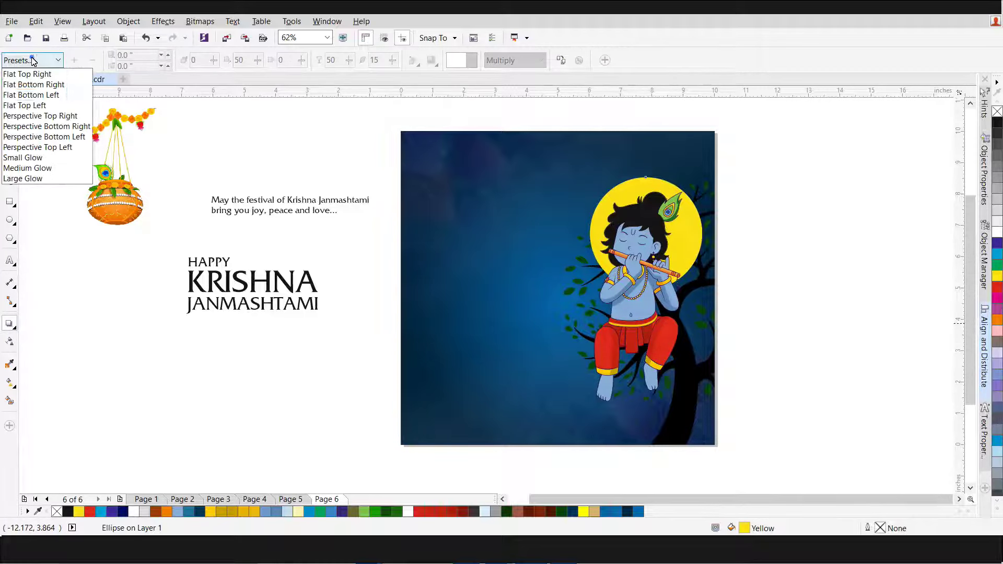
{"action": "left_click", "coordinate": [29, 168]}
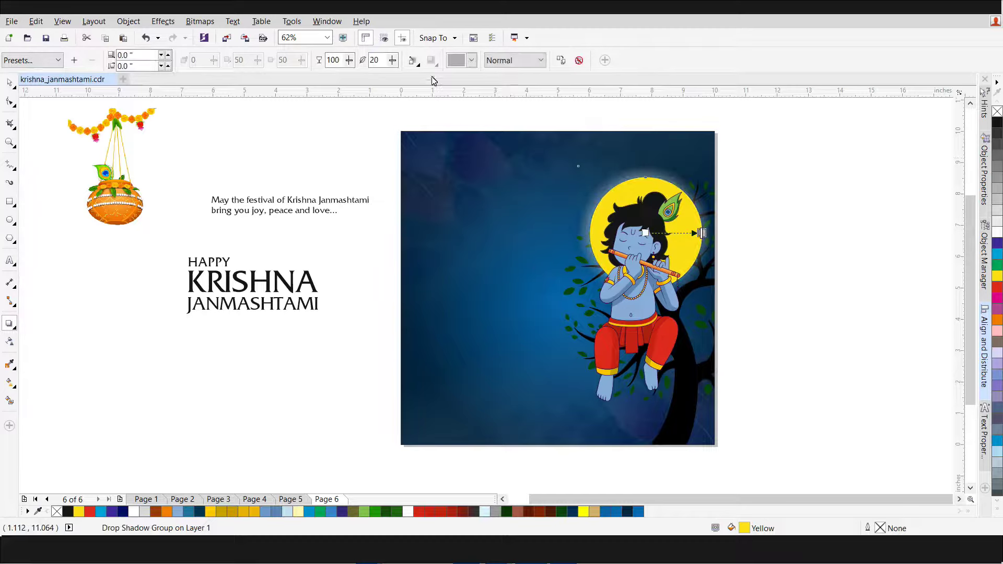
{"action": "left_click", "coordinate": [453, 63]}
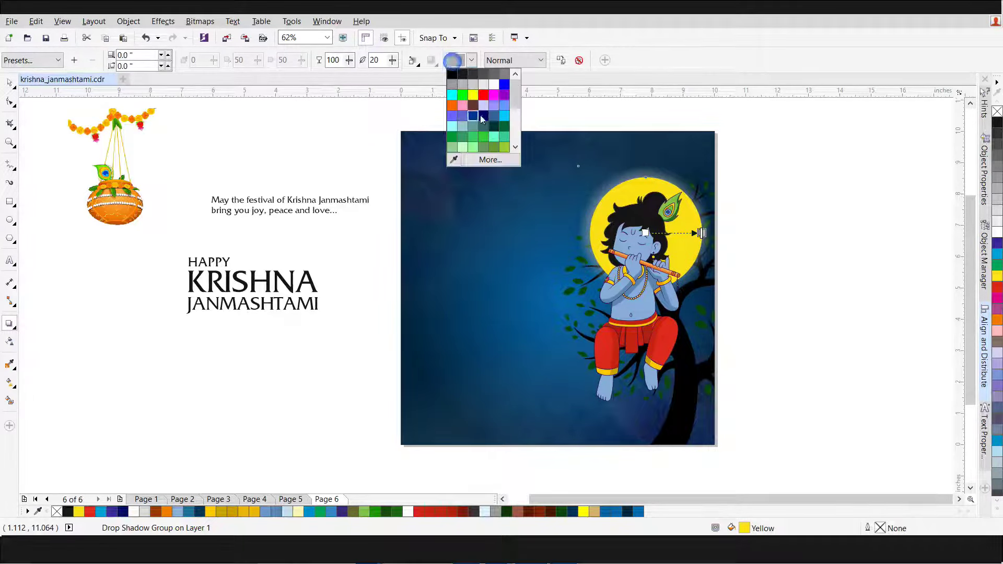
{"action": "left_click", "coordinate": [474, 94]}
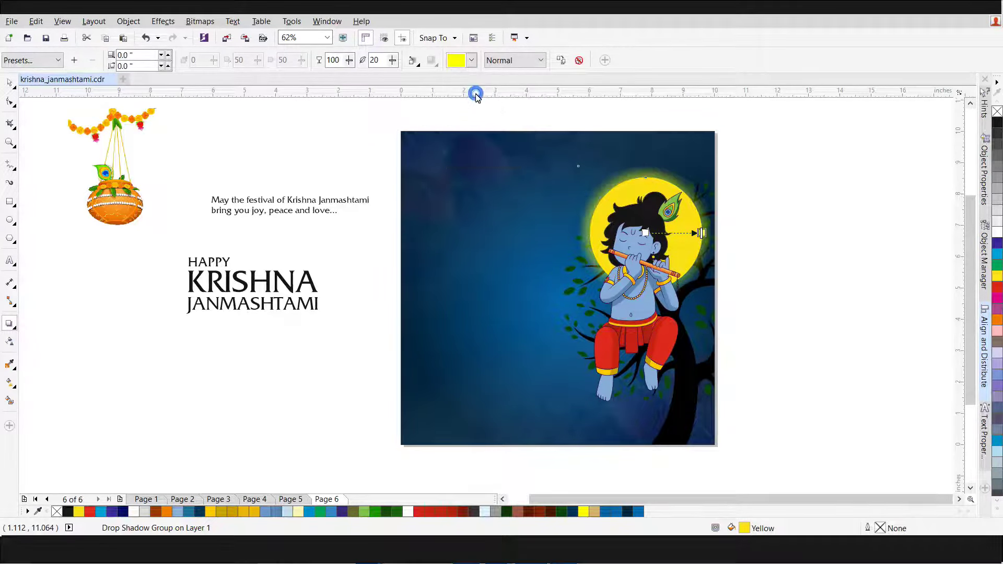
{"action": "left_click", "coordinate": [8, 82]}
- Select the glowing moon and Krishna together and shift them slightly to the left over the tree
{"action": "left_click", "coordinate": [777, 262]}
{"action": "left_click_drag", "start_coordinate": [801, 146], "coordinate": [534, 423]}
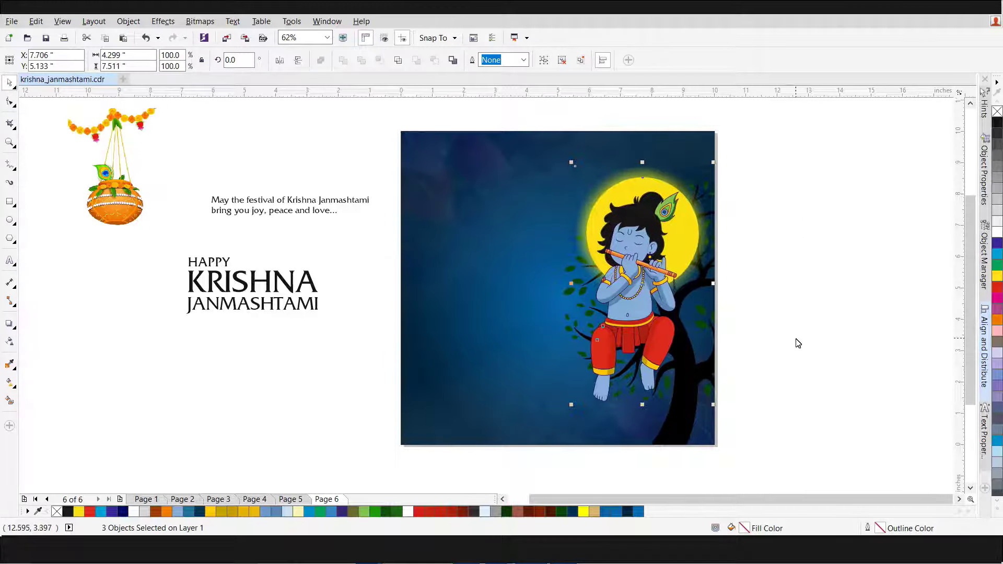
{"action": "left_click", "coordinate": [785, 352]}
{"action": "left_click", "coordinate": [679, 423]}
{"action": "left_click", "coordinate": [771, 340]}
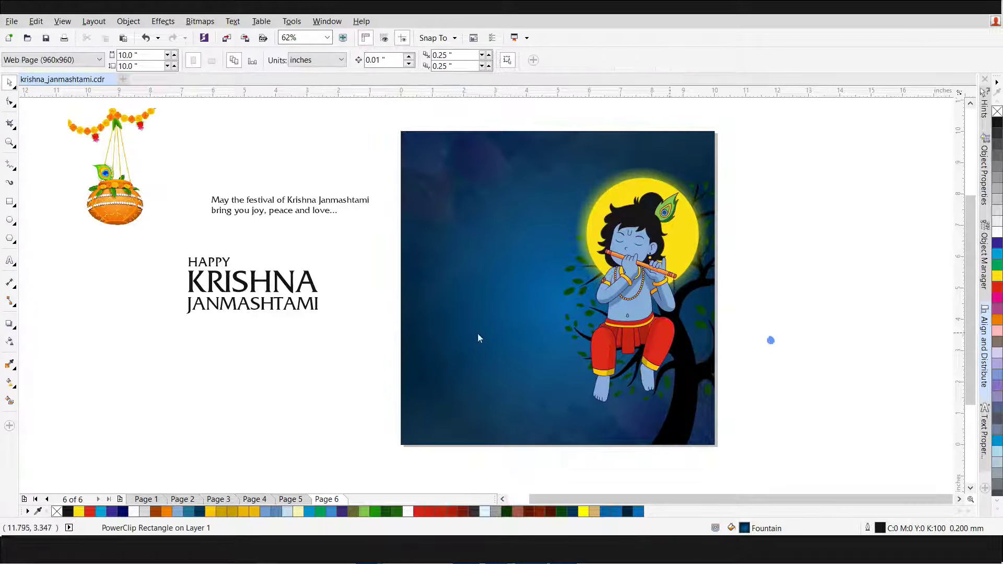
- PowerClip the hanging pot with the flower garland inside the blue square
{"action": "left_click_drag", "start_coordinate": [115, 194], "coordinate": [161, 214]}
{"action": "right_click", "coordinate": [160, 211]}
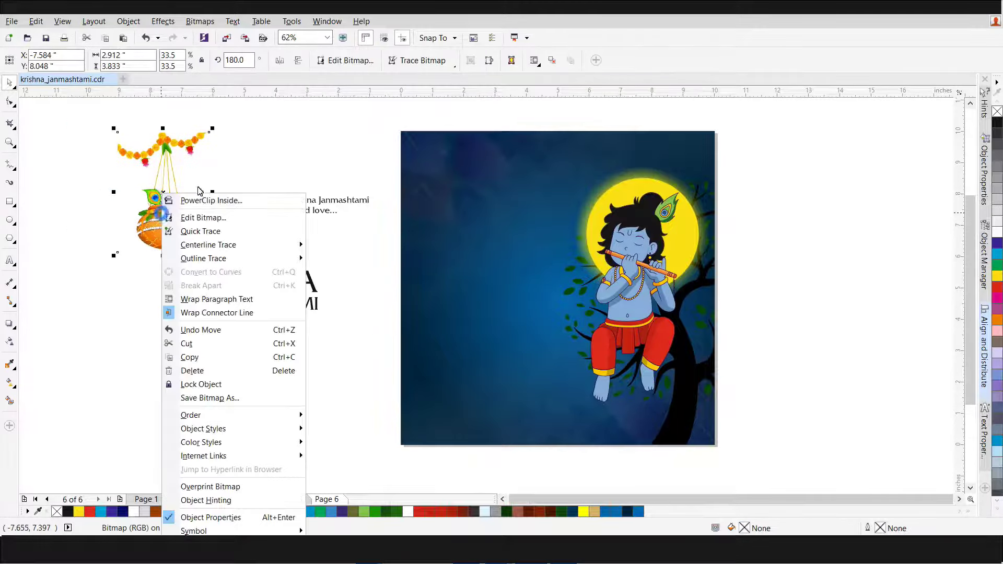
{"action": "left_click", "coordinate": [201, 200]}
{"action": "left_click", "coordinate": [493, 192]}
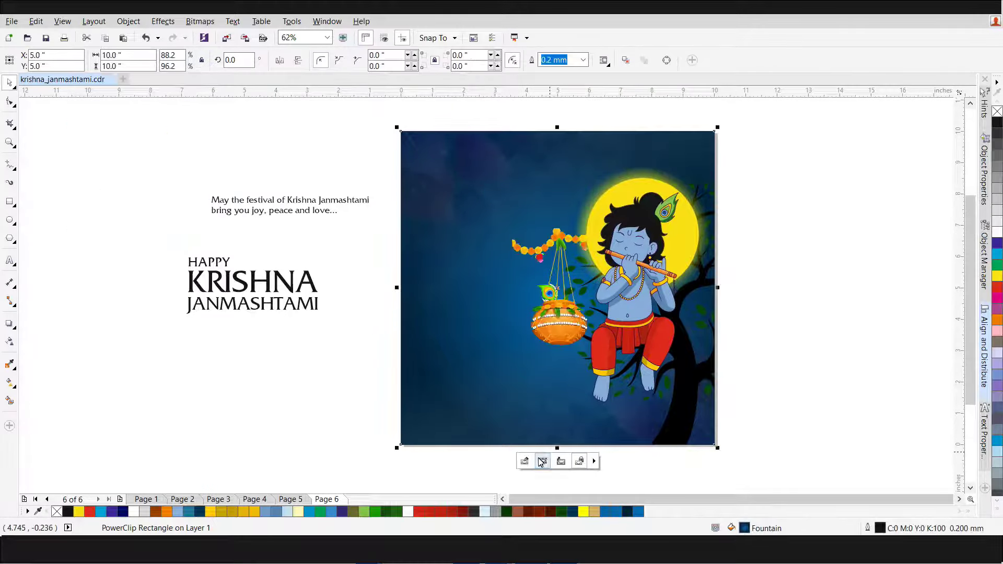
- Edit the PowerClip contents to move the pot to the square's upper-left corner, enlarged to about 3.3 by 4.35 inches
{"action": "left_click", "coordinate": [542, 461]}
{"action": "left_click_drag", "start_coordinate": [558, 324], "coordinate": [442, 226]}
{"action": "left_click_drag", "start_coordinate": [492, 253], "coordinate": [511, 271]}
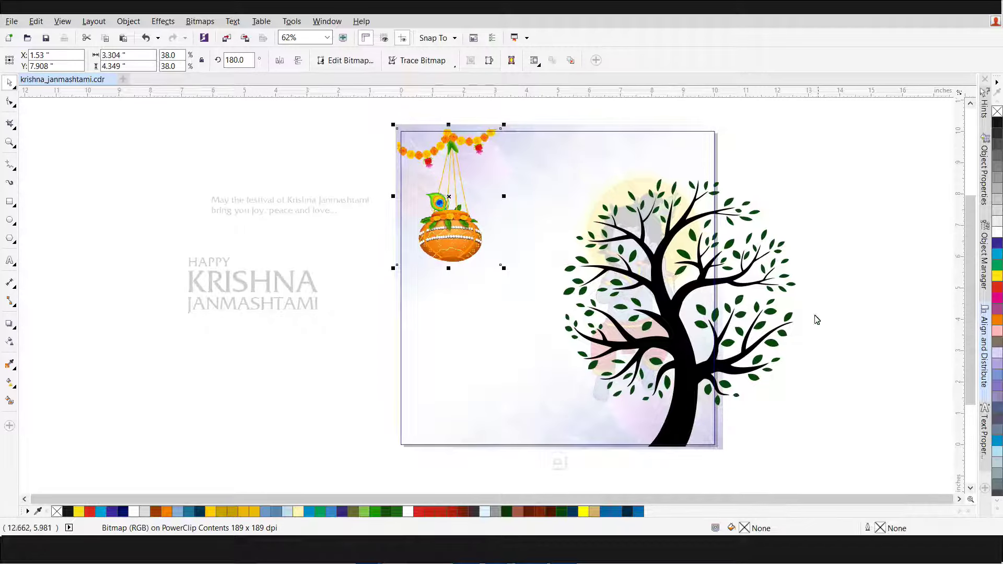
{"action": "left_click", "coordinate": [557, 461]}
{"action": "left_click", "coordinate": [287, 345]}
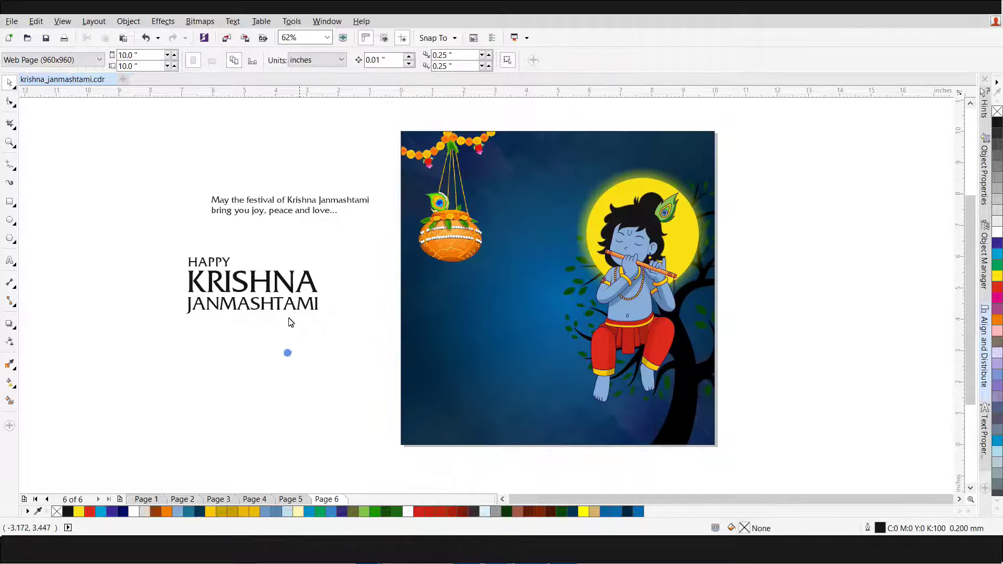
- Select the three lines of the HAPPY KRISHNA JANMASHTAMI heading and fill them with yellow
{"action": "left_click", "coordinate": [256, 282]}
{"action": "left_click_drag", "start_coordinate": [149, 231], "coordinate": [378, 336]}
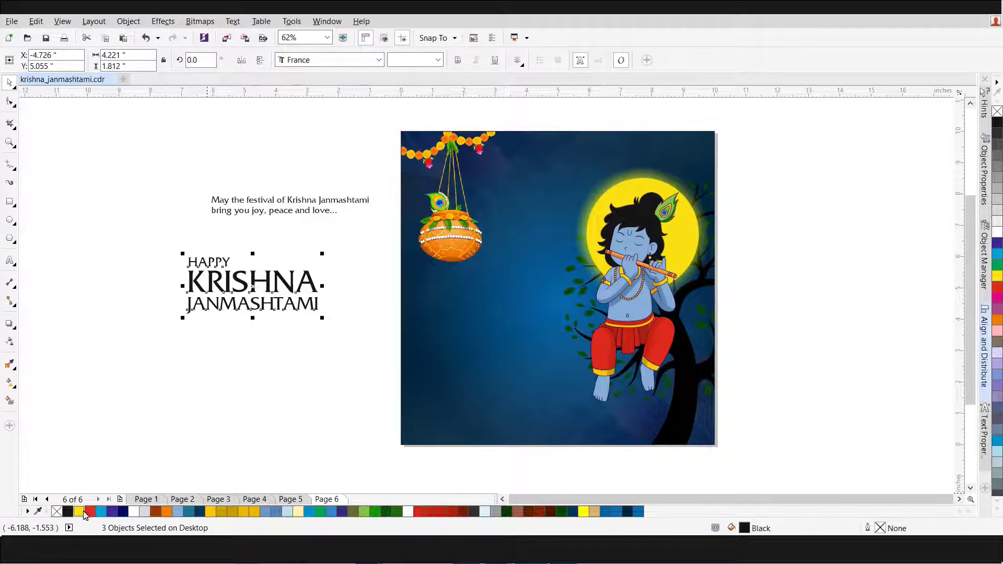
{"action": "left_click", "coordinate": [82, 512]}
- Place the heading on the blue square below the pot, left of Krishna, and scale it to about 5.07 by 2.17 inches
{"action": "left_click_drag", "start_coordinate": [263, 285], "coordinate": [502, 312]}
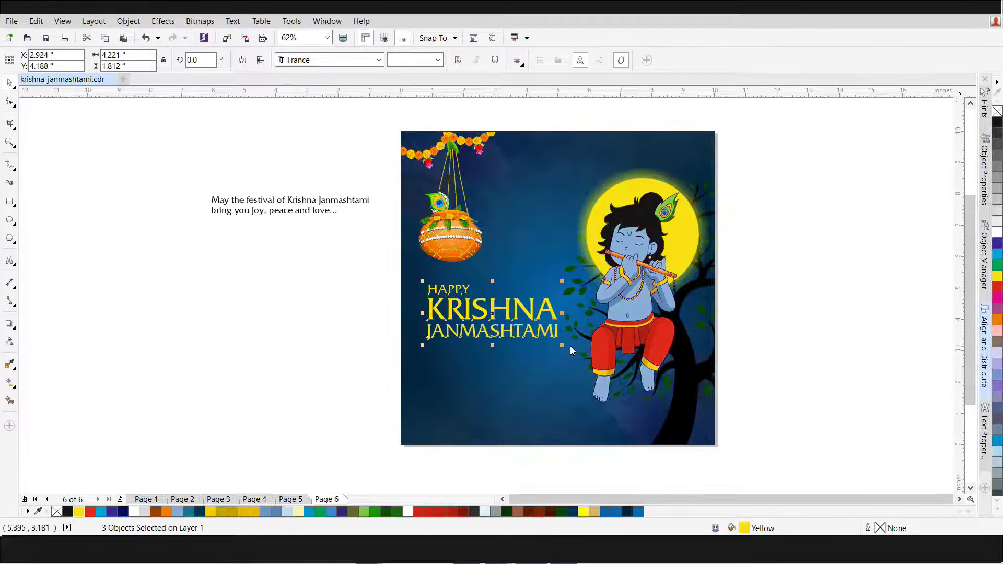
{"action": "left_click_drag", "start_coordinate": [562, 346], "coordinate": [587, 376]}
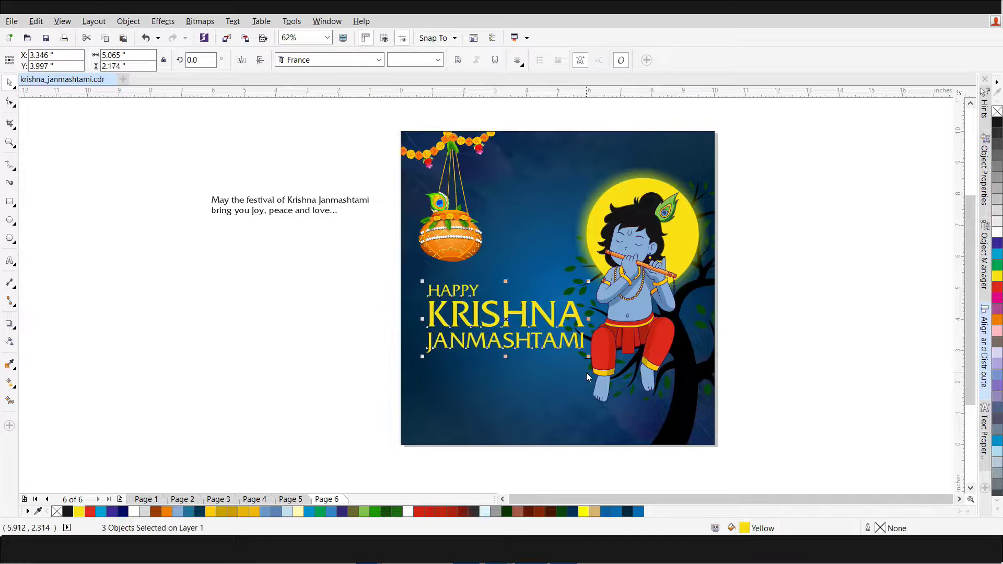
{"action": "left_click", "coordinate": [359, 281]}
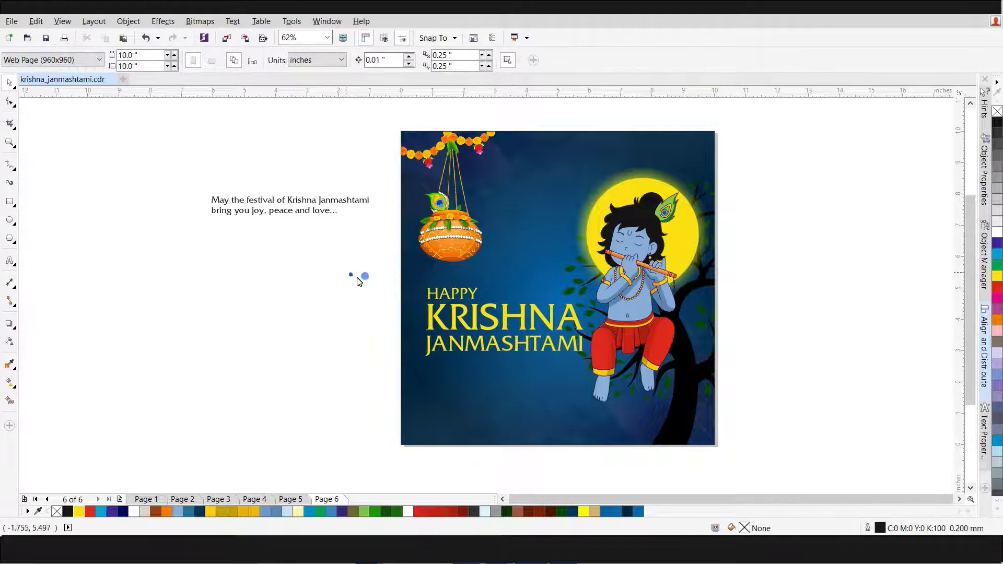
- Fill the word HAPPY of the heading with white
{"action": "left_click_drag", "start_coordinate": [349, 273], "coordinate": [489, 309]}
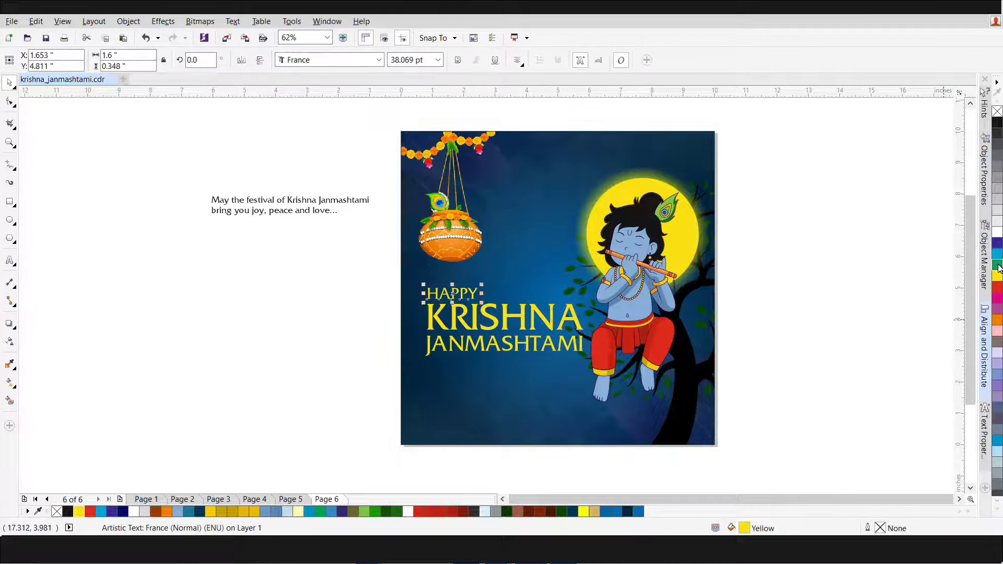
{"action": "left_click", "coordinate": [997, 233]}
{"action": "left_click", "coordinate": [287, 268]}
- Apply an elliptical fountain fill to KRISHNA and JANMASHTAMI, with a white centre fading outward to yellow
{"action": "left_click_drag", "start_coordinate": [371, 276], "coordinate": [370, 298]}
{"action": "left_click", "coordinate": [338, 349]}
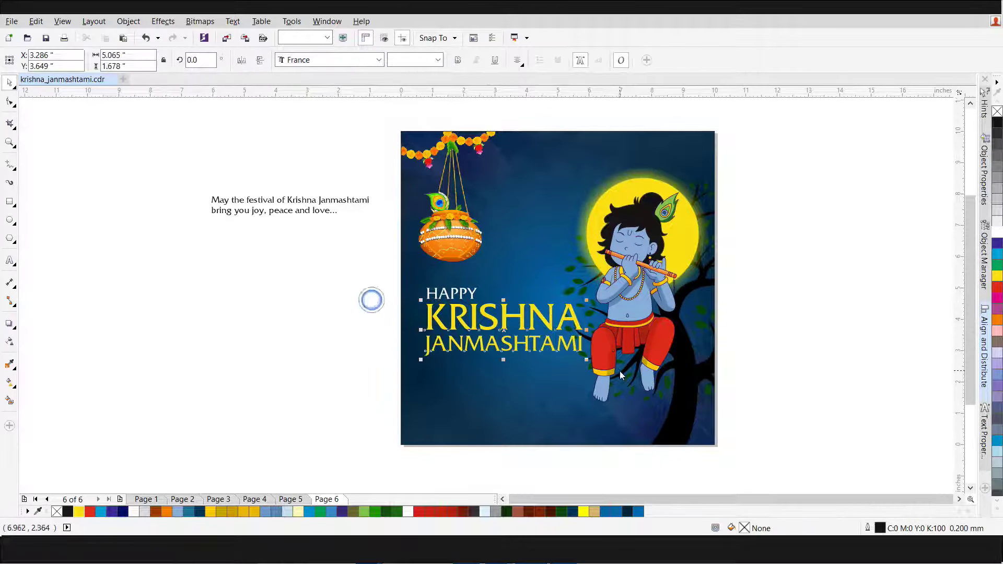
{"action": "left_click", "coordinate": [10, 383]}
{"action": "scroll", "coordinate": [504, 340], "scroll_direction": "up", "scroll_amount": 2}
{"action": "left_click_drag", "start_coordinate": [484, 270], "coordinate": [457, 347]}
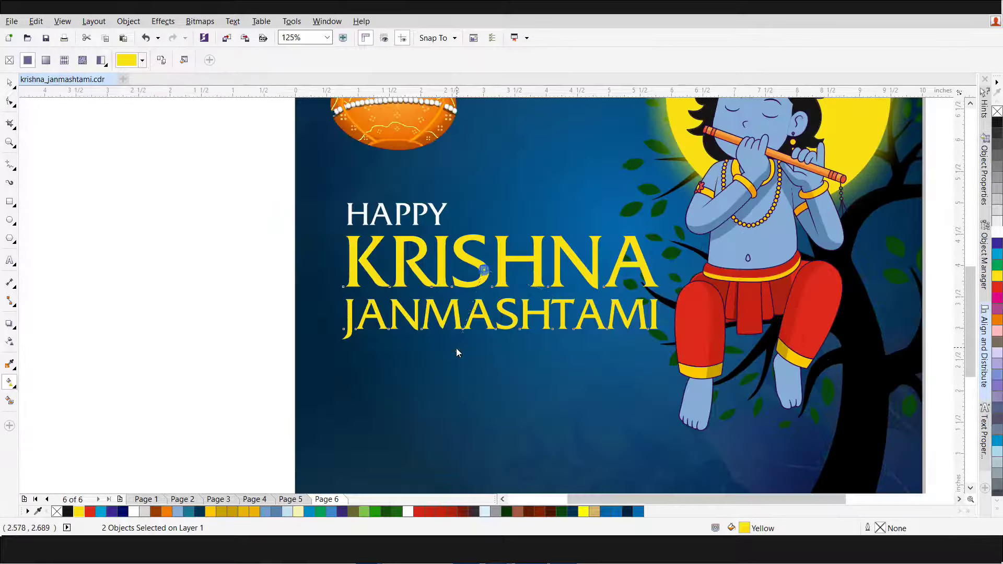
{"action": "left_click", "coordinate": [183, 62]}
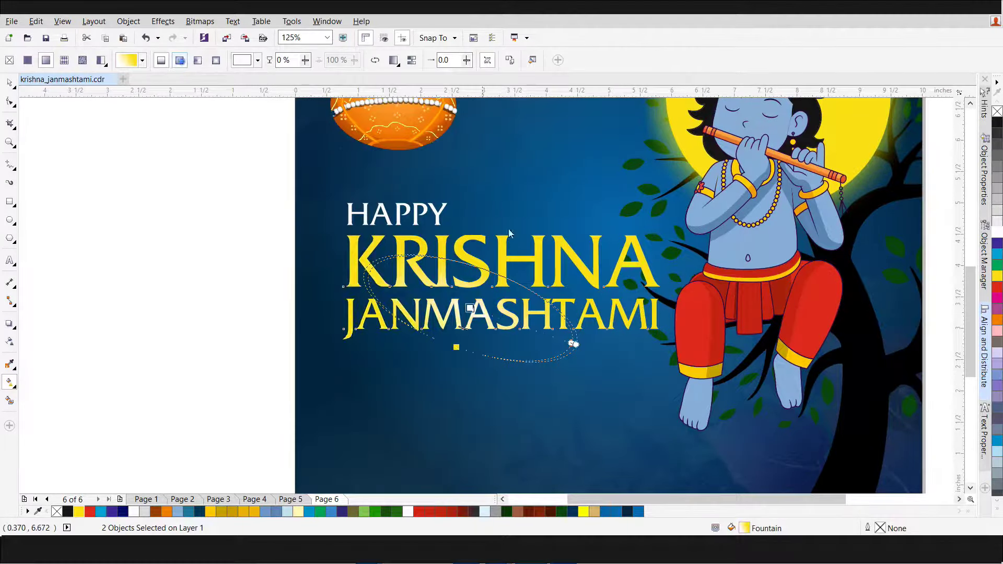
{"action": "left_click_drag", "start_coordinate": [471, 309], "coordinate": [669, 350]}
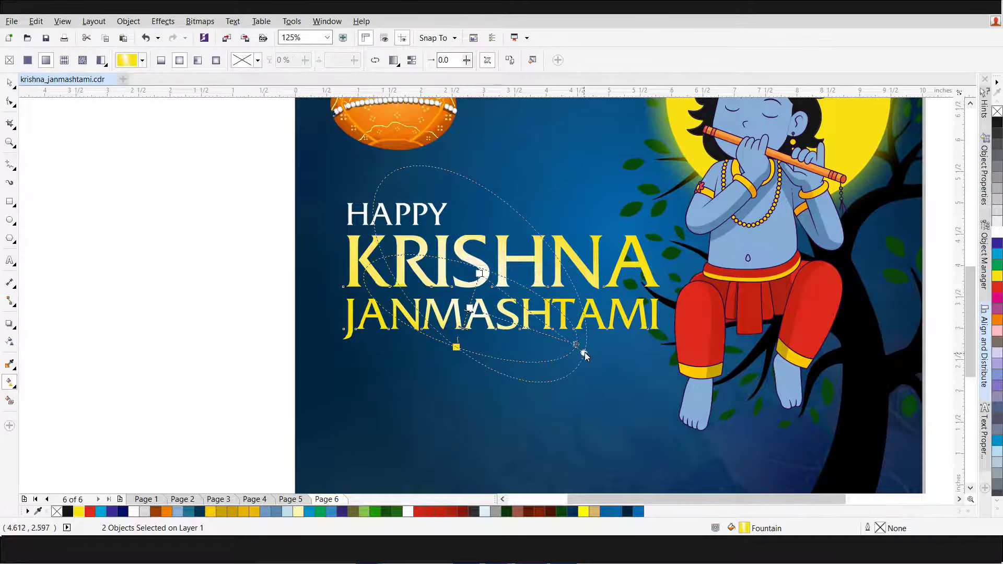
{"action": "scroll", "coordinate": [334, 294], "scroll_direction": "down", "scroll_amount": 2}
{"action": "left_click", "coordinate": [219, 267]}
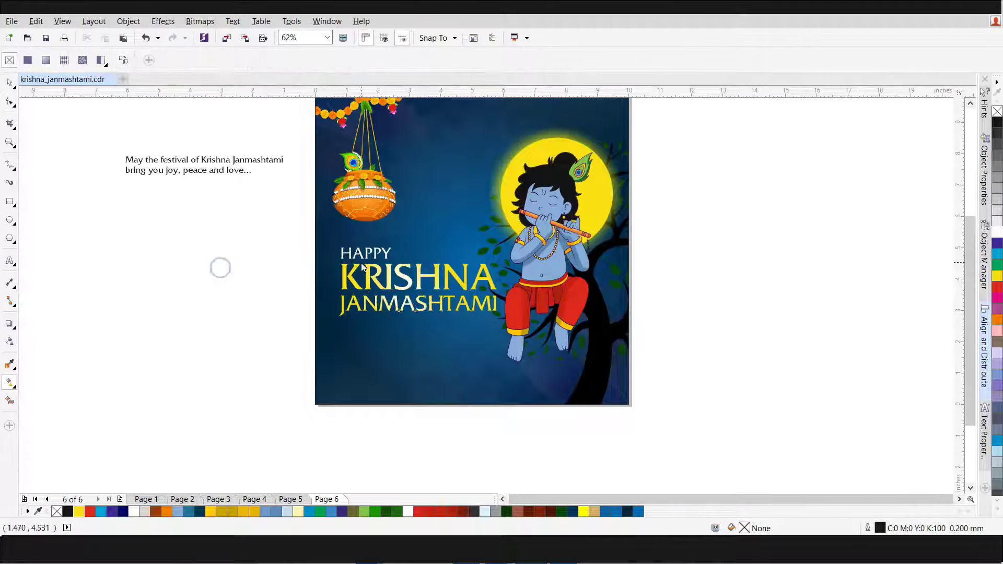
- Reposition the gradient of the word KRISHNA so its white centre lies near the baseline of the middle letters
{"action": "left_click", "coordinate": [406, 283]}
{"action": "left_click_drag", "start_coordinate": [398, 328], "coordinate": [395, 286]}
{"action": "left_click_drag", "start_coordinate": [401, 286], "coordinate": [405, 297]}
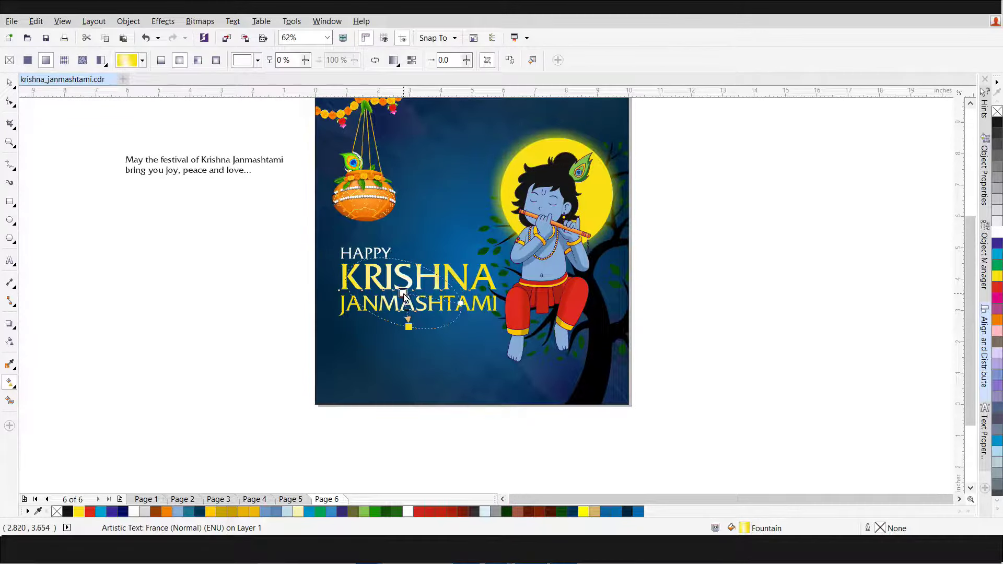
- Move the three heading words HAPPY, KRISHNA and JANMASHTAMI together slightly lower on the blue square
{"action": "left_click", "coordinate": [10, 82]}
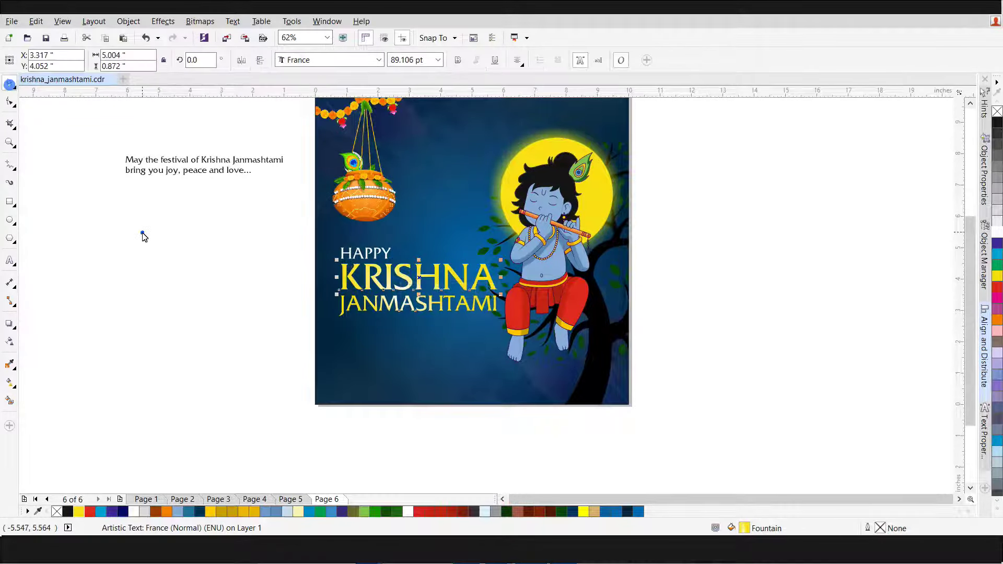
{"action": "left_click", "coordinate": [142, 232]}
{"action": "left_click_drag", "start_coordinate": [242, 240], "coordinate": [535, 329]}
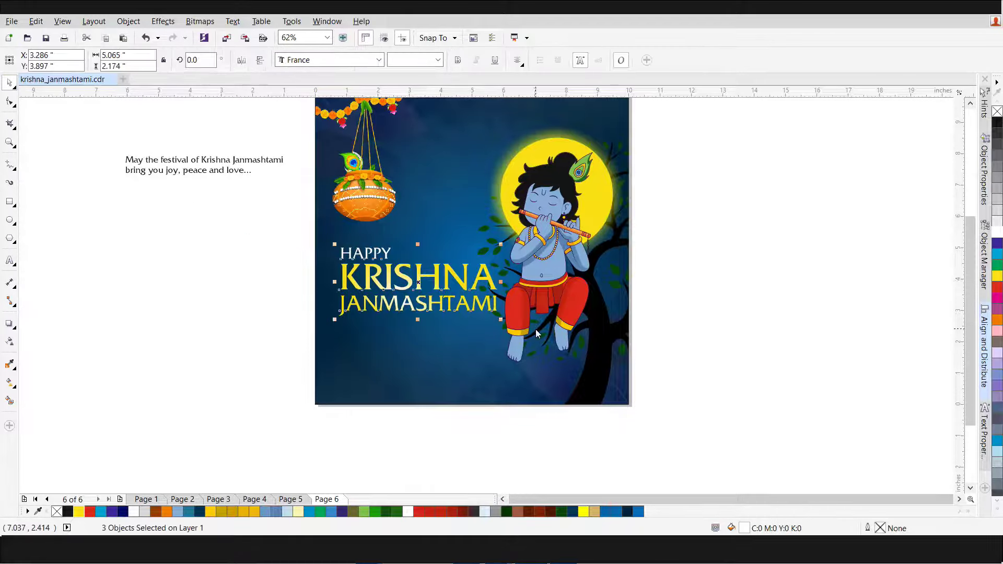
{"action": "key", "text": "Down"}
{"action": "key", "text": "Down"}
{"action": "key", "text": "Down"}
{"action": "key", "text": "Down"}
{"action": "key", "text": "Down"}
{"action": "key", "text": "Down"}
{"action": "key", "text": "Down"}
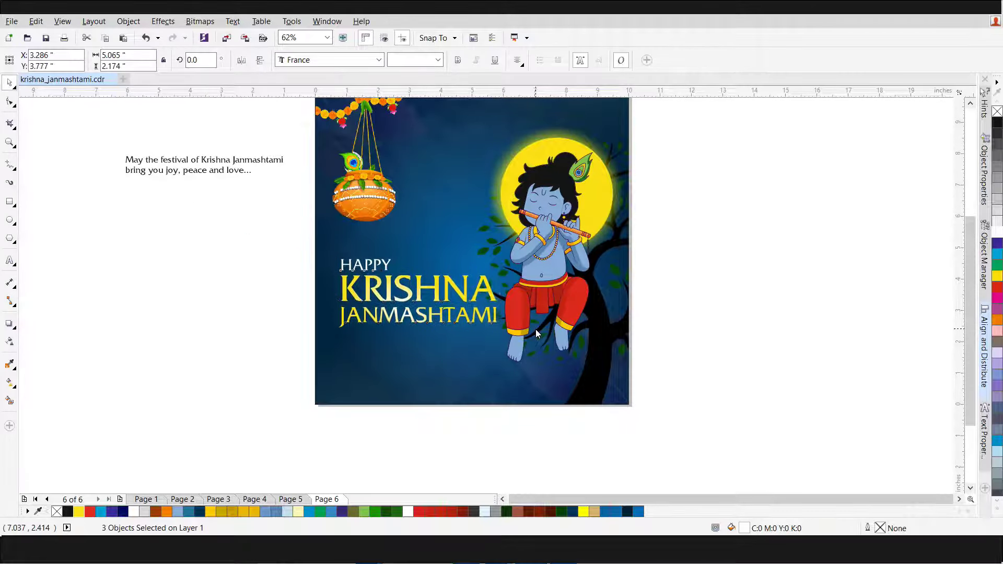
- Place the festival wish text on the blue square just above HAPPY and fill it with white
{"action": "left_click_drag", "start_coordinate": [179, 174], "coordinate": [392, 257]}
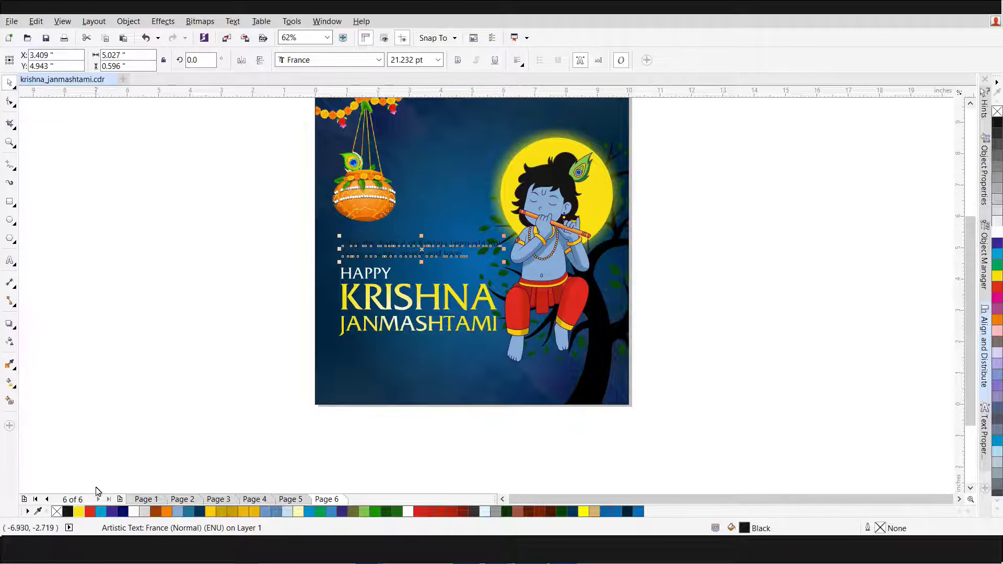
{"action": "left_click", "coordinate": [134, 512]}
- Scale the festival wish text to about 5 inches wide and align it with the left and right edges of the heading
{"action": "scroll", "coordinate": [452, 241], "scroll_direction": "up", "scroll_amount": 2}
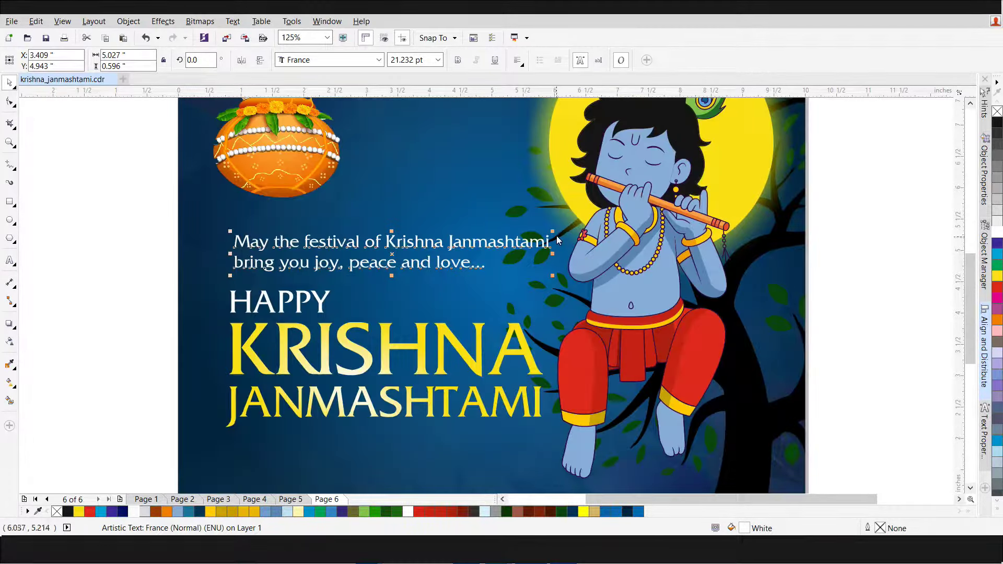
{"action": "mouse_move", "coordinate": [557, 236]}
{"action": "left_mouse_down"}
{"action": "mouse_move", "coordinate": [538, 215]}
{"action": "mouse_move", "coordinate": [553, 229]}
{"action": "mouse_move", "coordinate": [537, 238]}
{"action": "mouse_move", "coordinate": [547, 225]}
{"action": "left_mouse_up"}
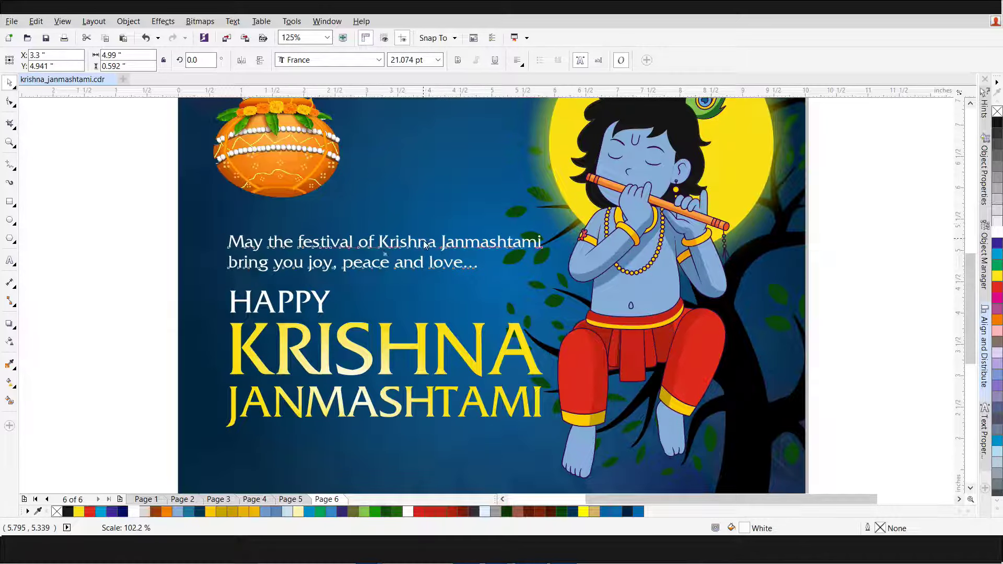
{"action": "scroll", "coordinate": [423, 243], "scroll_direction": "down", "scroll_amount": 2}
{"action": "left_click_drag", "start_coordinate": [263, 246], "coordinate": [552, 360]}
{"action": "left_click", "coordinate": [913, 361]}
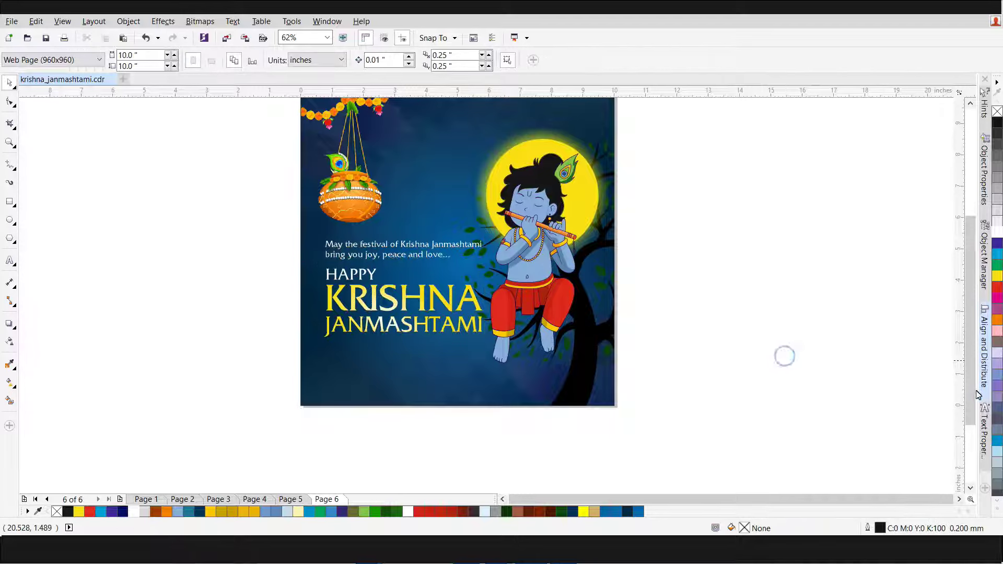
{"action": "scroll", "coordinate": [969, 377], "scroll_direction": "up", "scroll_amount": 2}
{"action": "scroll", "coordinate": [969, 377], "scroll_direction": "up", "scroll_amount": 1}
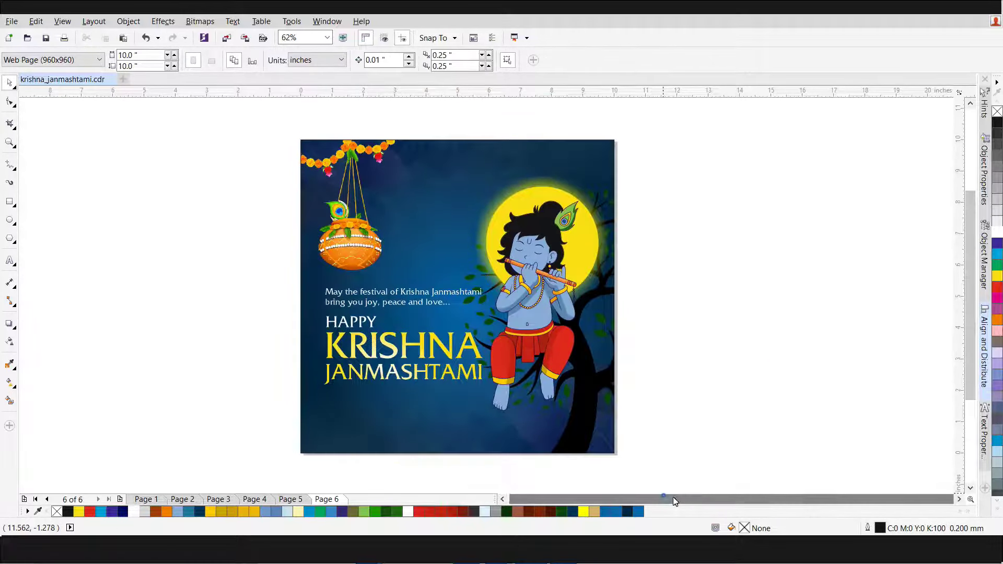
{"action": "scroll", "coordinate": [440, 306], "scroll_direction": "down", "scroll_amount": 1}
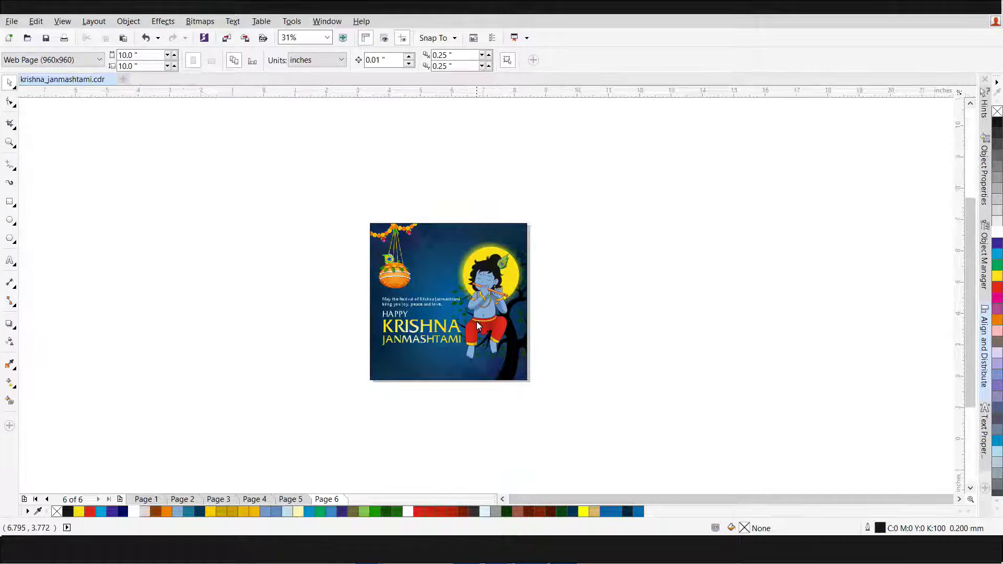